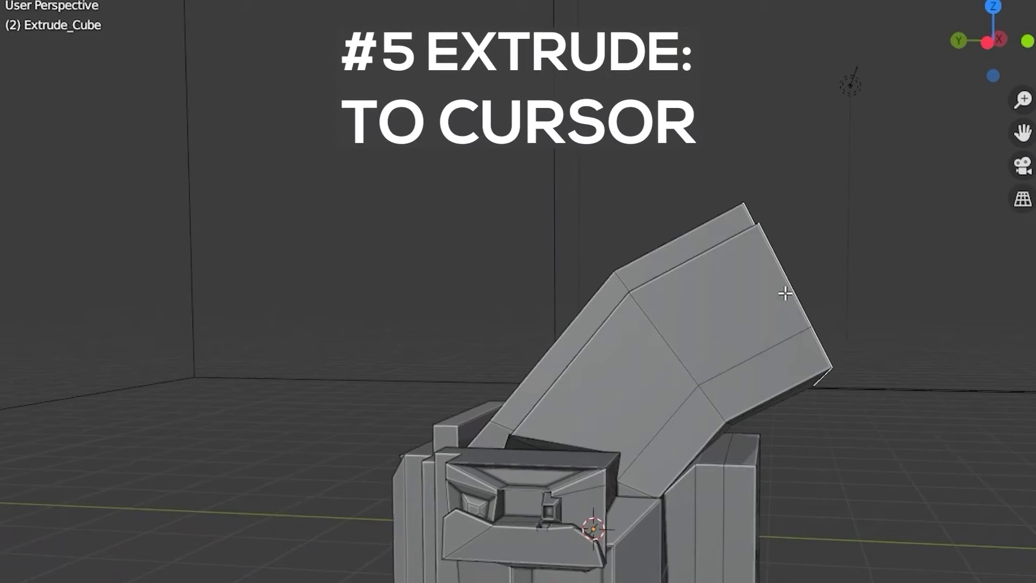
Step: Extrude the arm's end faces to the cursor four times, continuing it upward and bending it back over the block
right_click(789, 138, "ctrl")
right_click(707, 77, "ctrl")
right_click(532, 64, "ctrl")
scroll(532, 63, "down", 3)
middle_click_drag(531, 63, 510, 185, "shift")
right_click(510, 185, "ctrl")
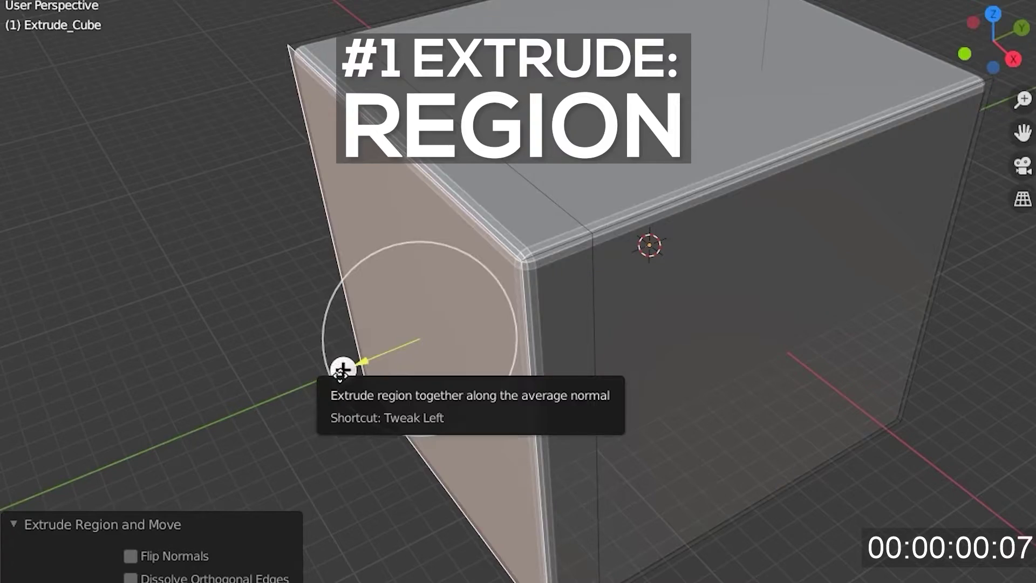
Step: Extrude the cube's selected side face outward in several successive sections with Extrude Region
left_click_drag(342, 365, 196, 436)
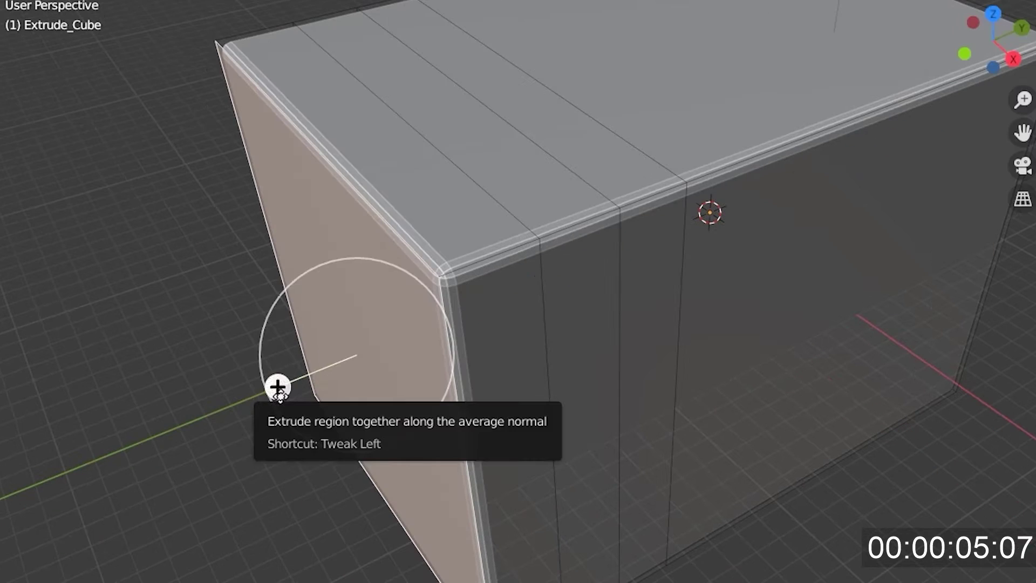
left_click_drag(278, 389, 277, 388)
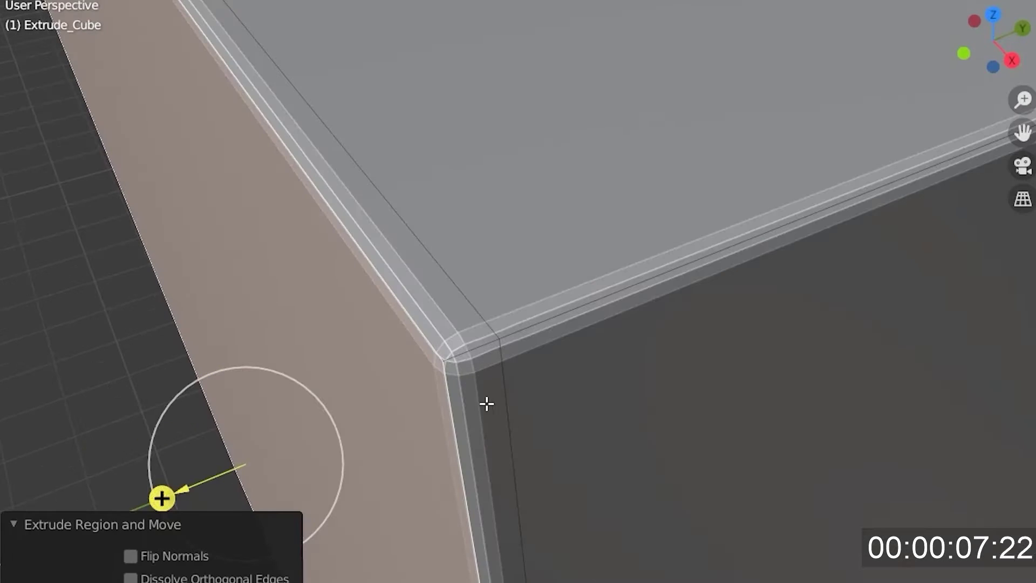
scroll(486, 404, "down", 4)
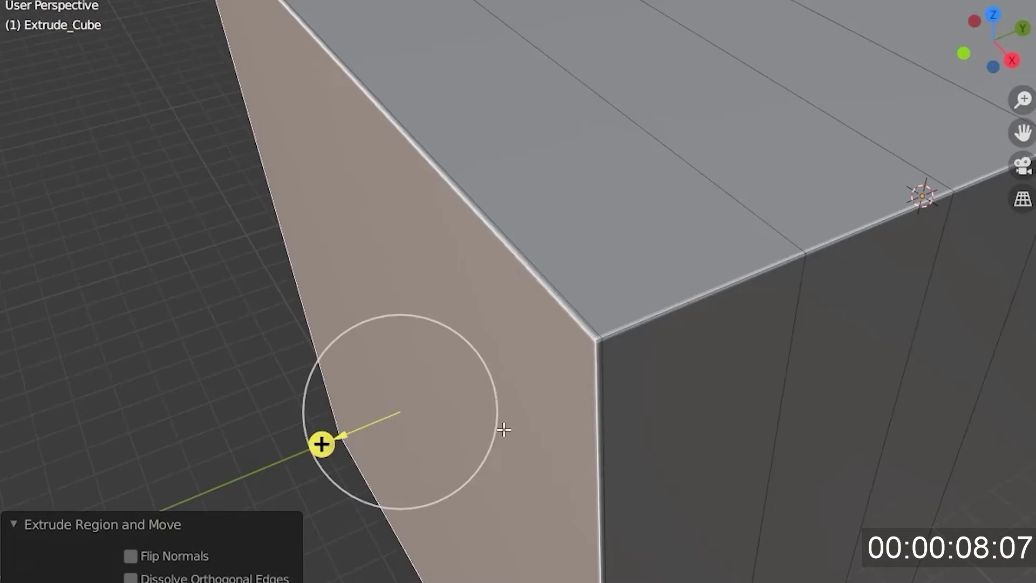
Step: Inset the extruded end face to a small central face and extrude that face into the block
middle_click_drag(504, 430, 592, 324)
key("i")
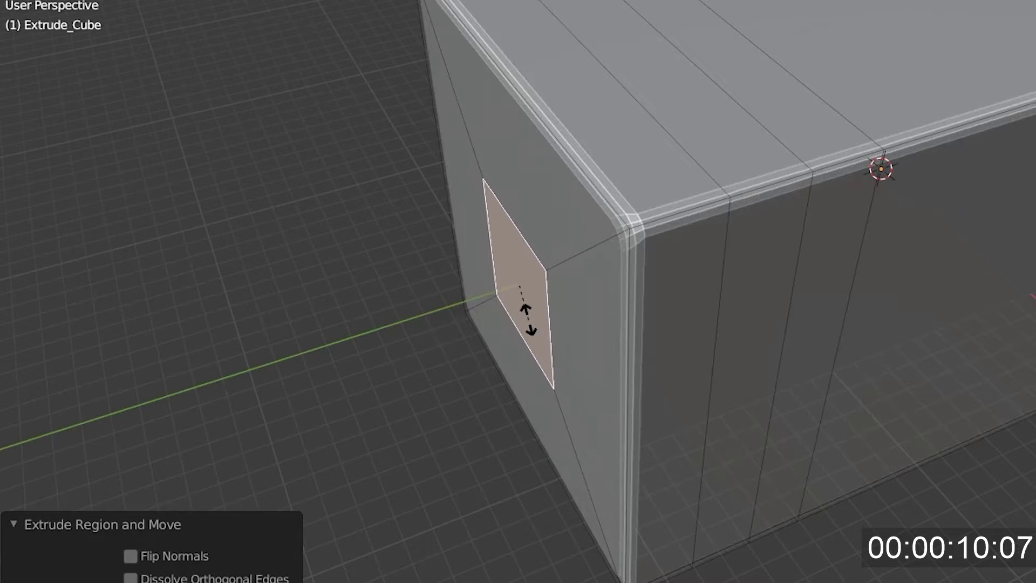
left_click(529, 319)
key("e")
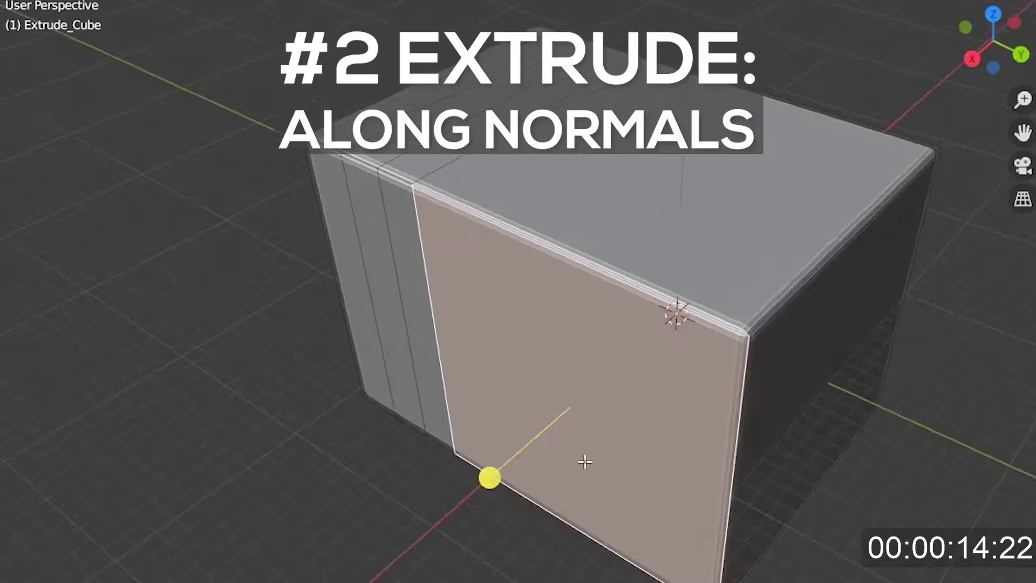
Step: Extrude the adjacent large side face outward along normals in successive sections and extrude the middle band of faces outward as a rim
middle_click_drag(585, 461, 419, 433)
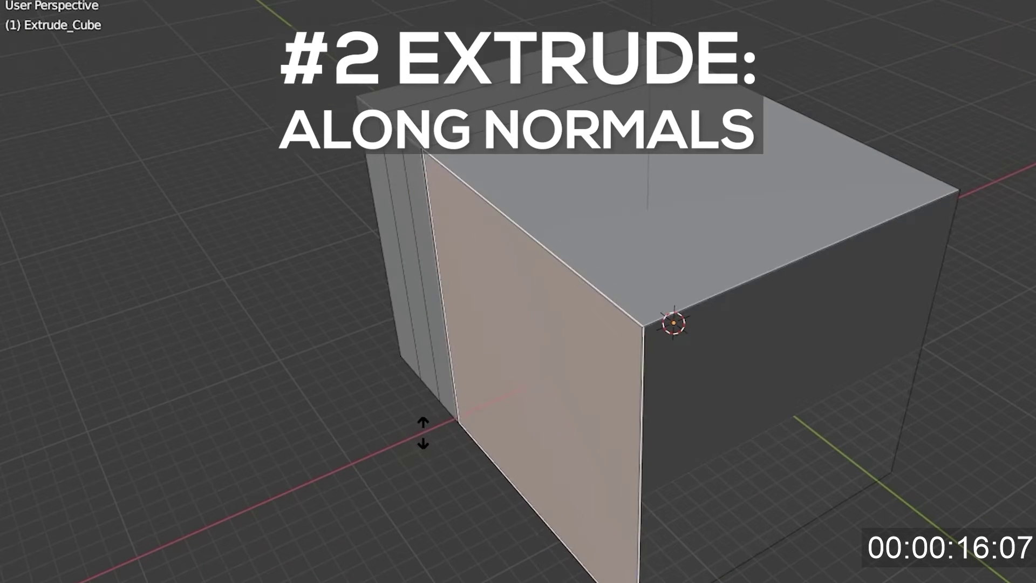
key("alt+s")
left_click(444, 404)
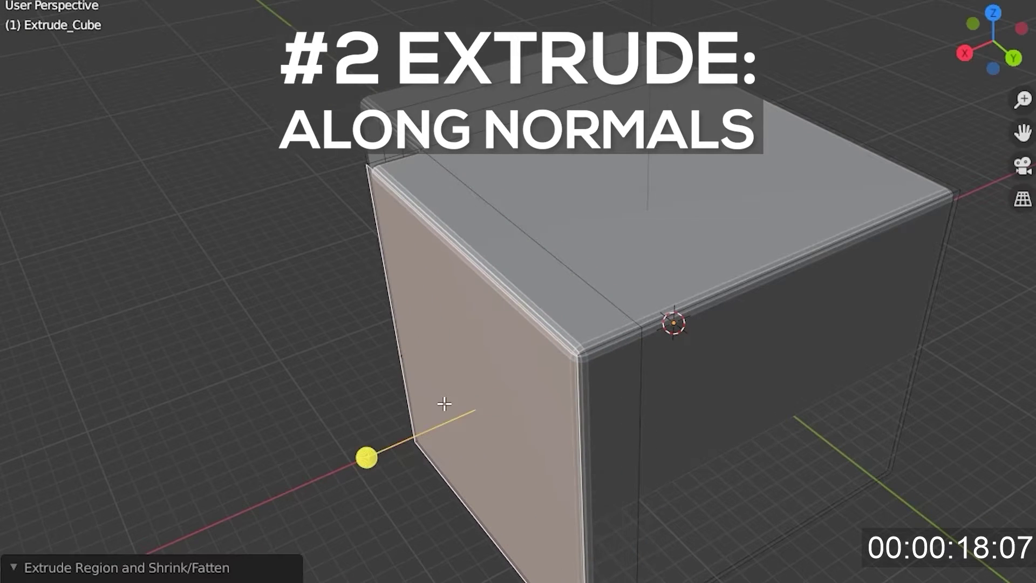
left_click_drag(371, 461, 384, 429)
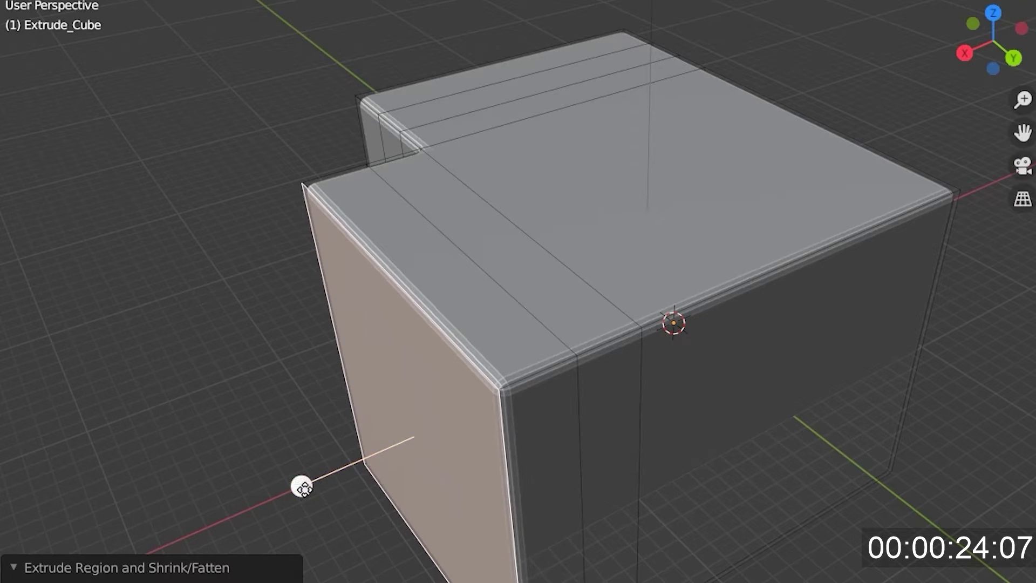
left_click_drag(302, 488, 333, 456)
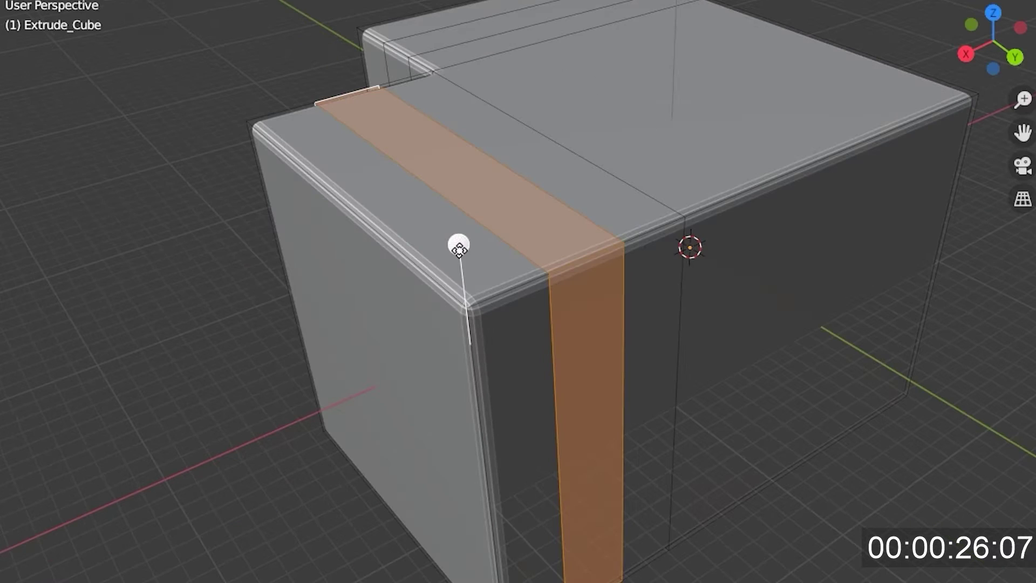
left_click_drag(459, 246, 460, 222)
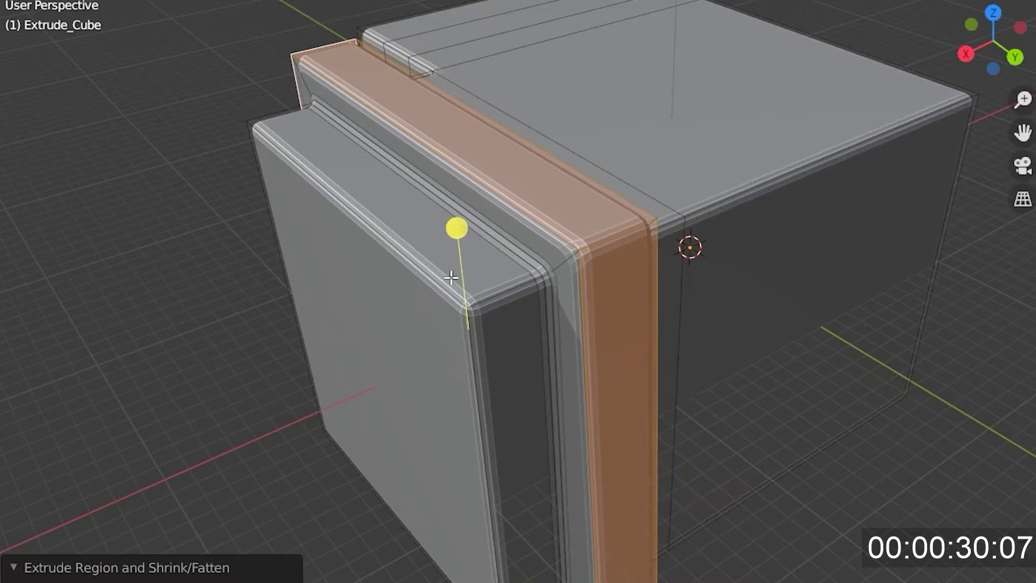
Step: Inset the end face of the newly extruded block, leaving a wide frame around a small central face
middle_click_drag(451, 277, 542, 245)
middle_click_drag(368, 358, 323, 378)
left_click(560, 416)
key("i")
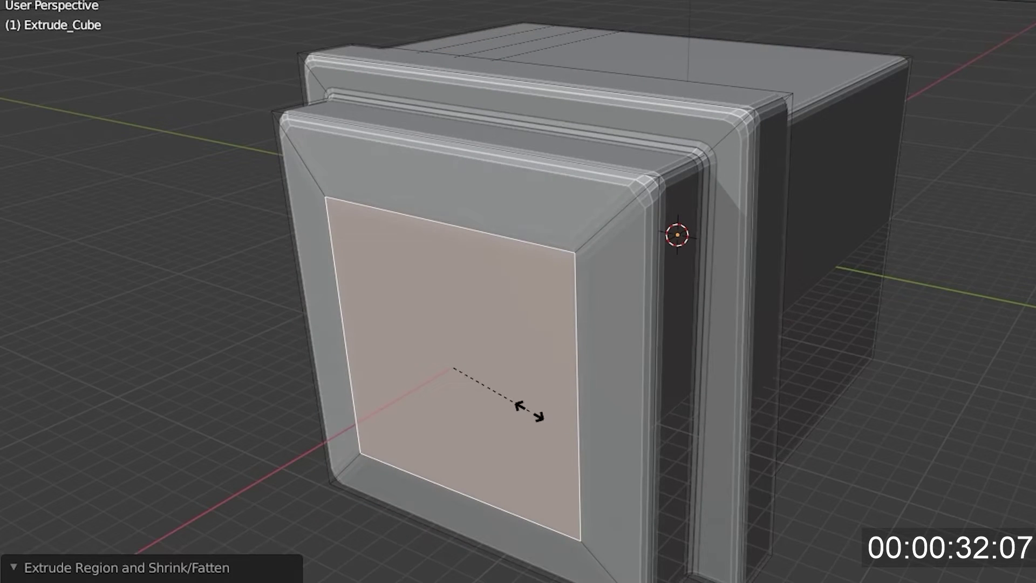
left_click(483, 412)
middle_click_drag(483, 411, 561, 361)
Step: Select the frame's upper and left faces and extrude them along normals
left_click(674, 123)
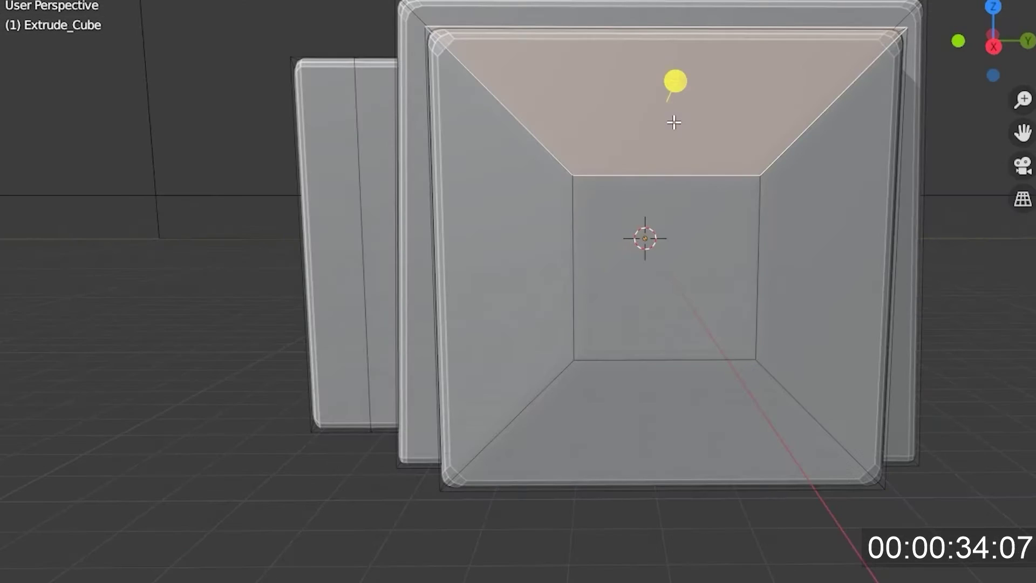
left_click(510, 253, "shift")
middle_click_drag(510, 253, 333, 367)
left_click_drag(333, 367, 333, 381)
Step: Select the frame's right and lower faces and extrude them along normals
middle_click_drag(333, 381, 658, 403)
left_click(658, 402)
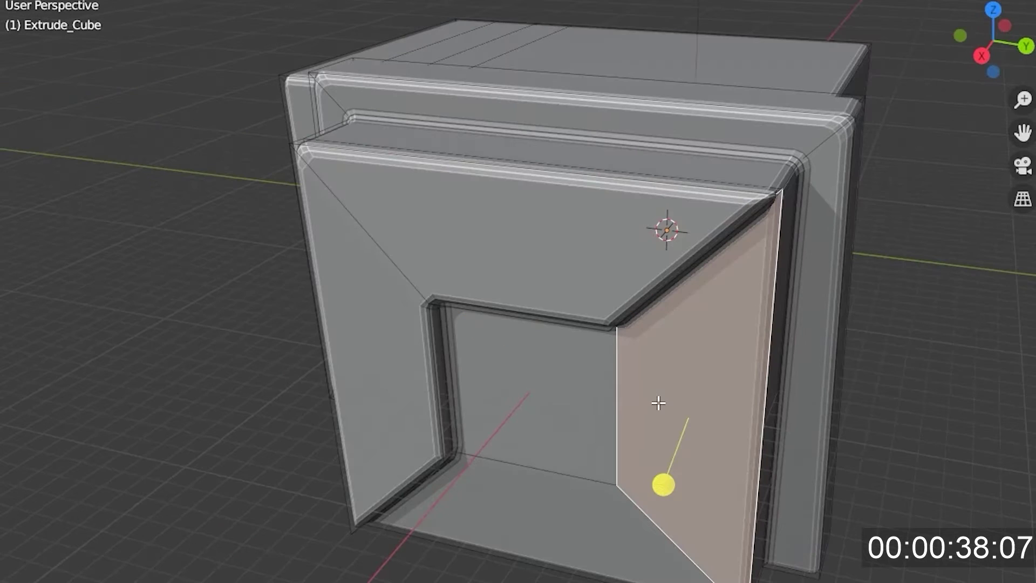
left_click(560, 542, "shift")
middle_click_drag(555, 532, 634, 518)
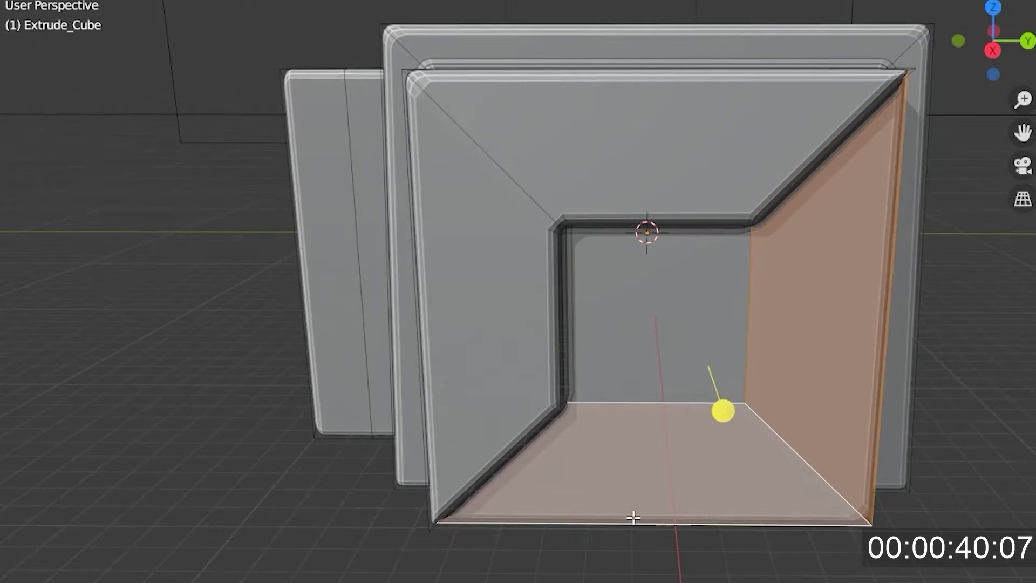
left_click_drag(720, 419, 723, 435)
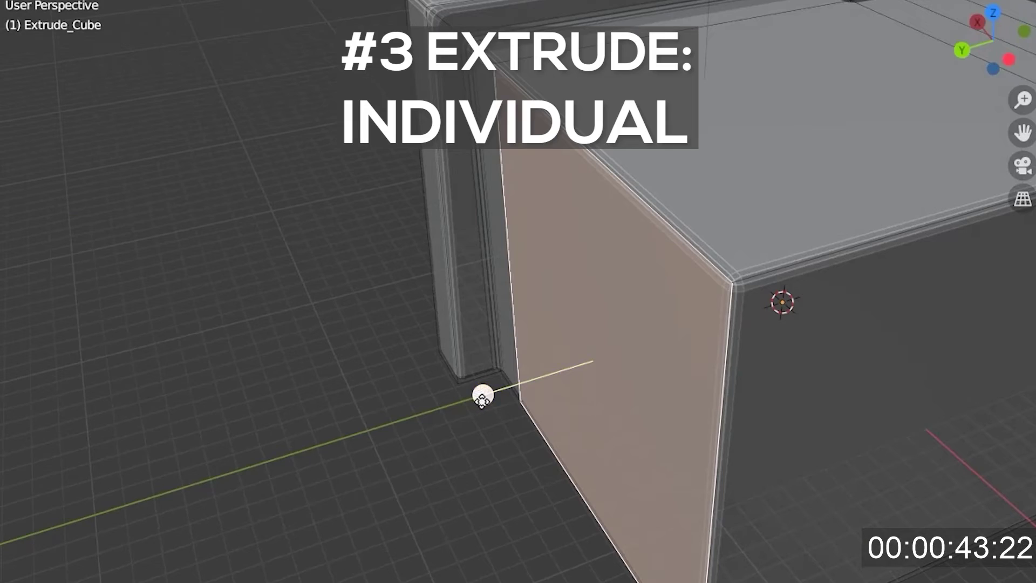
Step: Extrude another side face outward twice with Extrude Individual and extrude each face of its middle band separately
left_click_drag(483, 397, 504, 366)
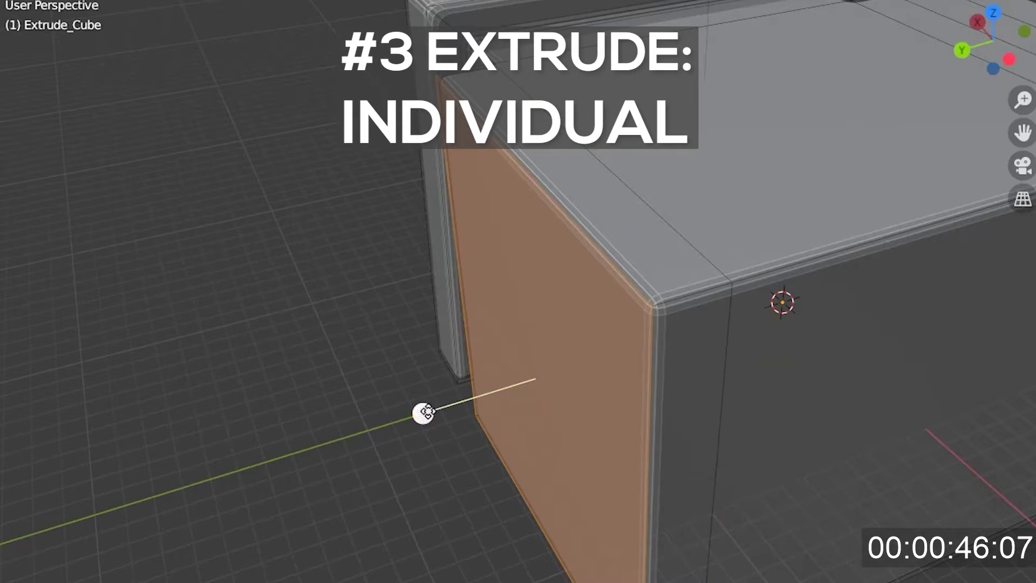
left_click_drag(426, 412, 372, 410)
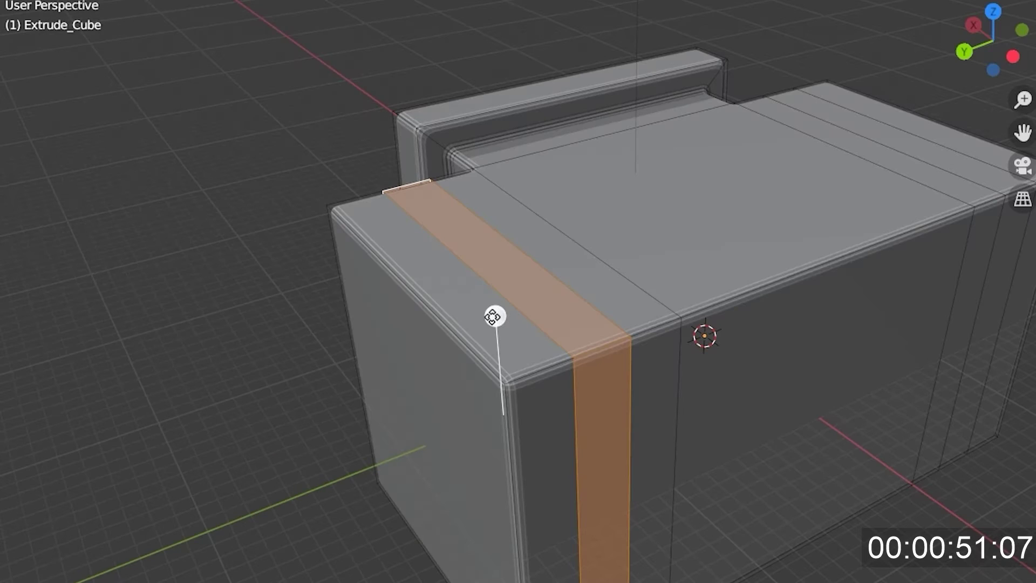
left_click_drag(492, 317, 483, 282)
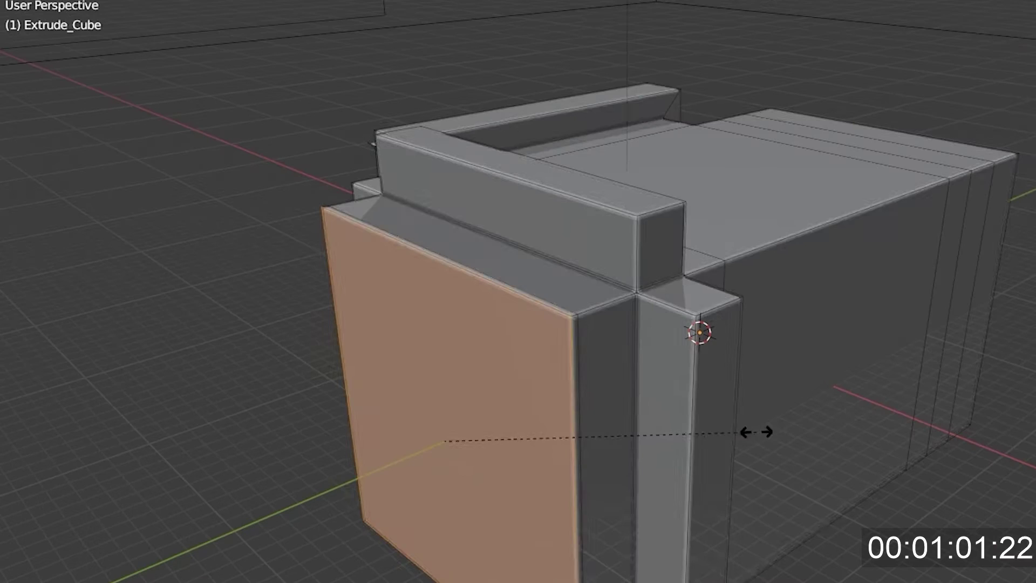
Step: Inset that block's end face and extrude the four surrounding frame faces individually
left_click_drag(745, 431, 628, 459)
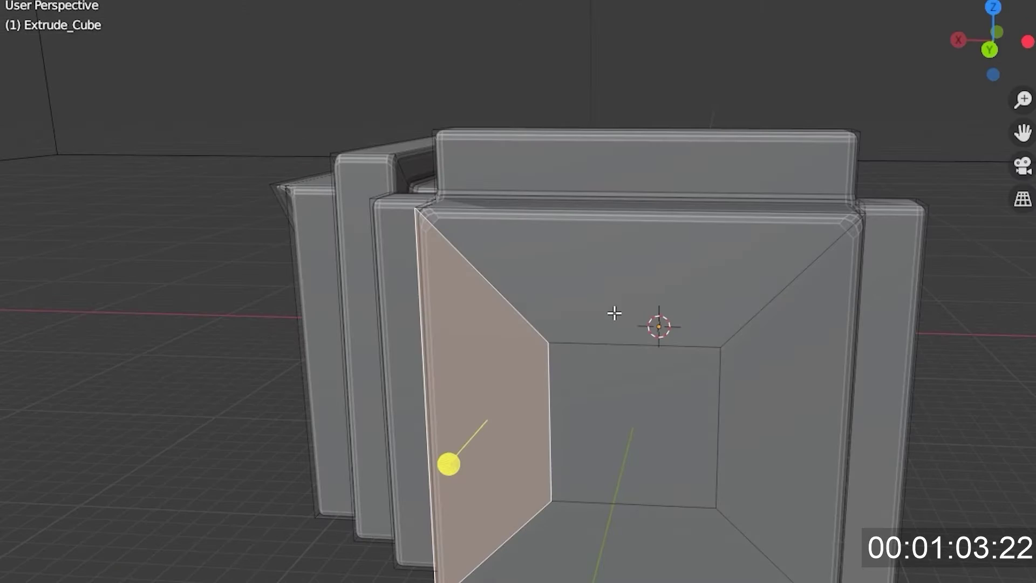
left_click(628, 305, "shift")
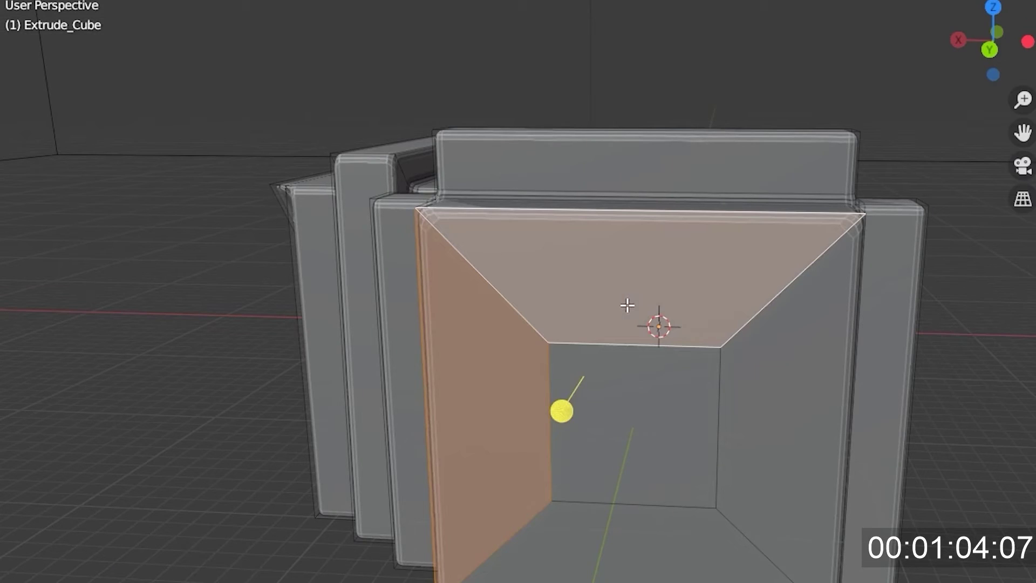
left_click(768, 443, "shift")
left_click(621, 573, "shift")
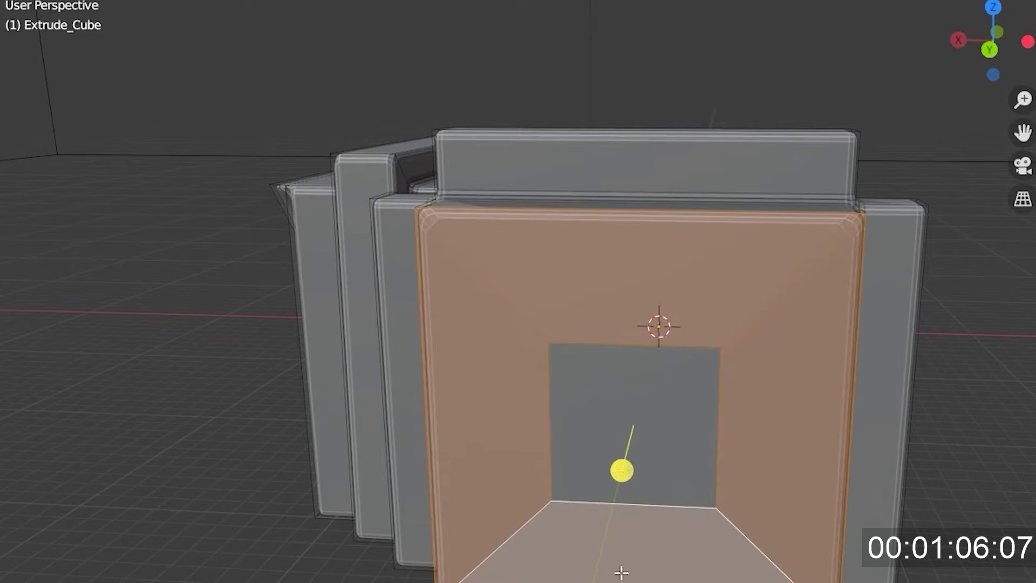
middle_click_drag(630, 545, 545, 566)
left_click_drag(354, 469, 367, 446)
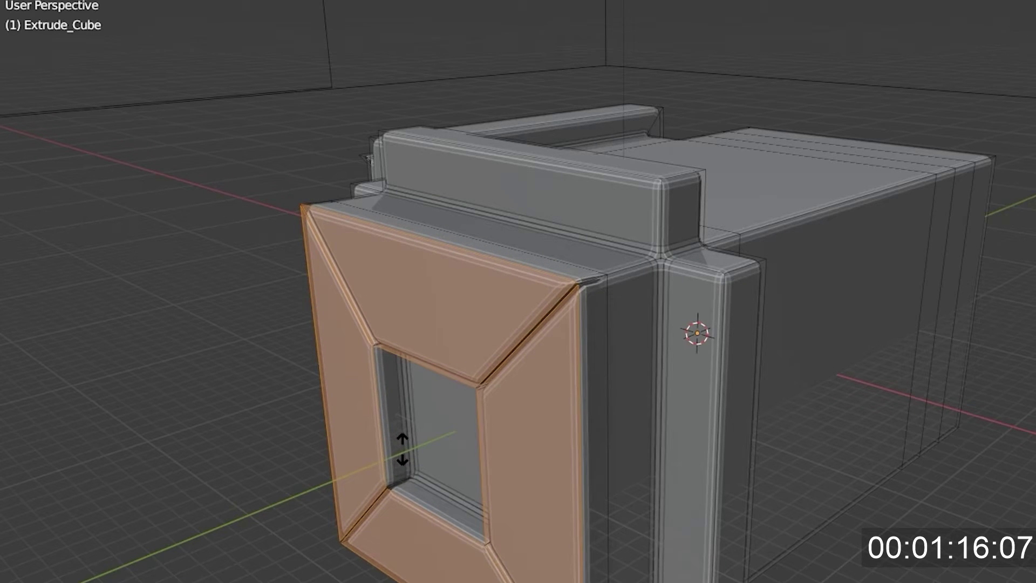
Step: Inset the recessed centre face and extrude the four inner faces around it individually
middle_click_drag(404, 487, 816, 409)
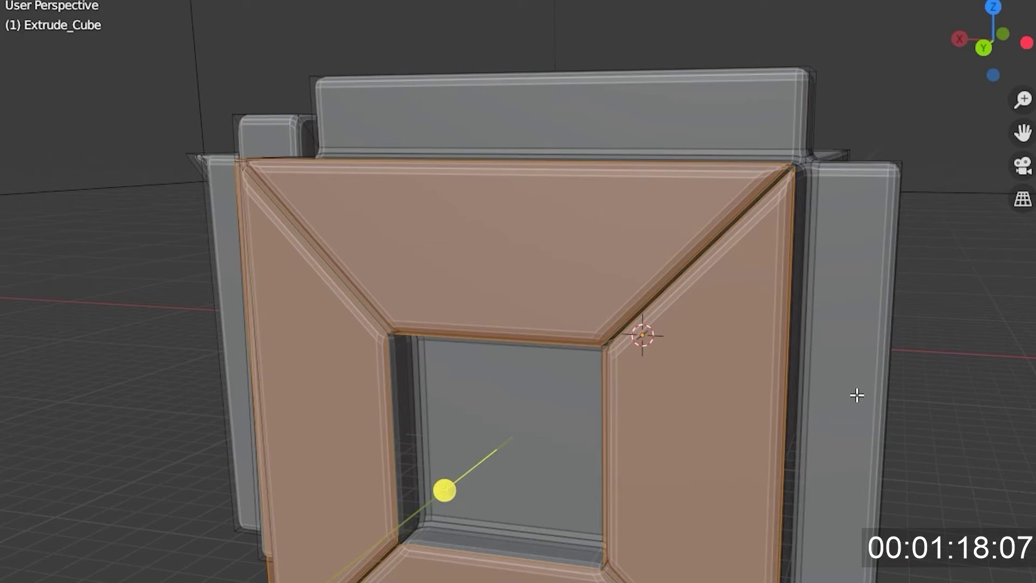
key("i")
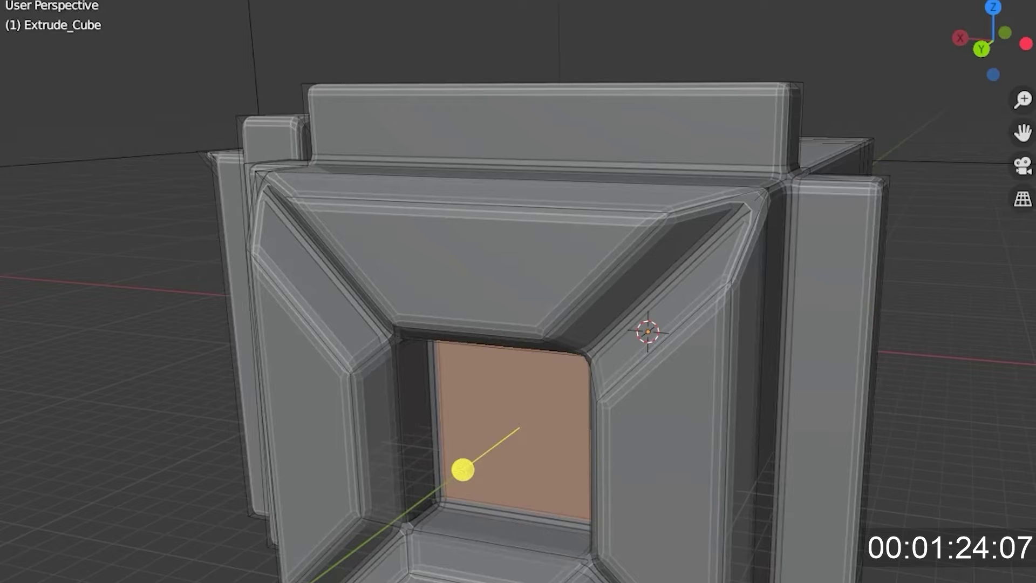
left_click(634, 353, "shift")
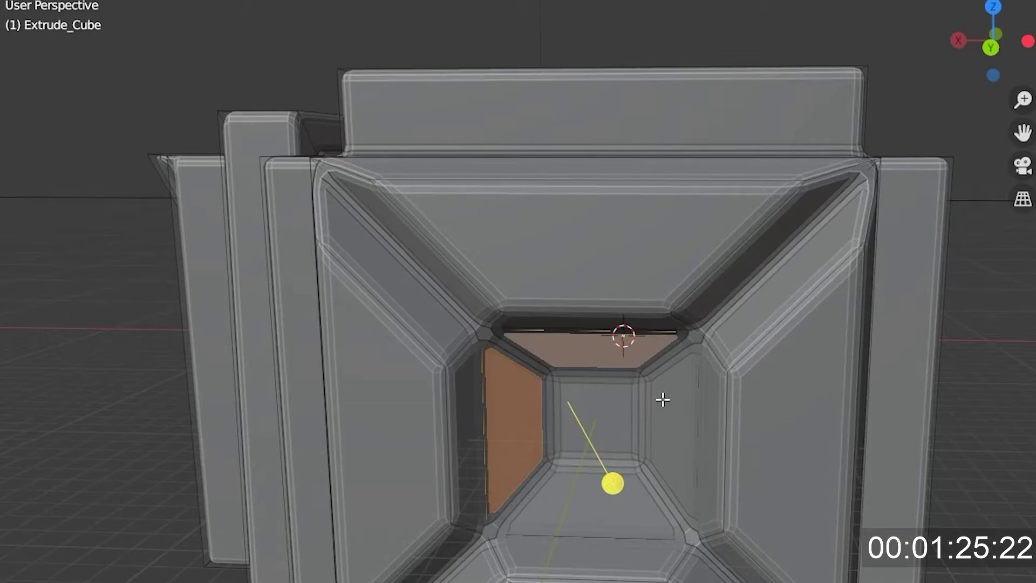
left_click(675, 423, "shift")
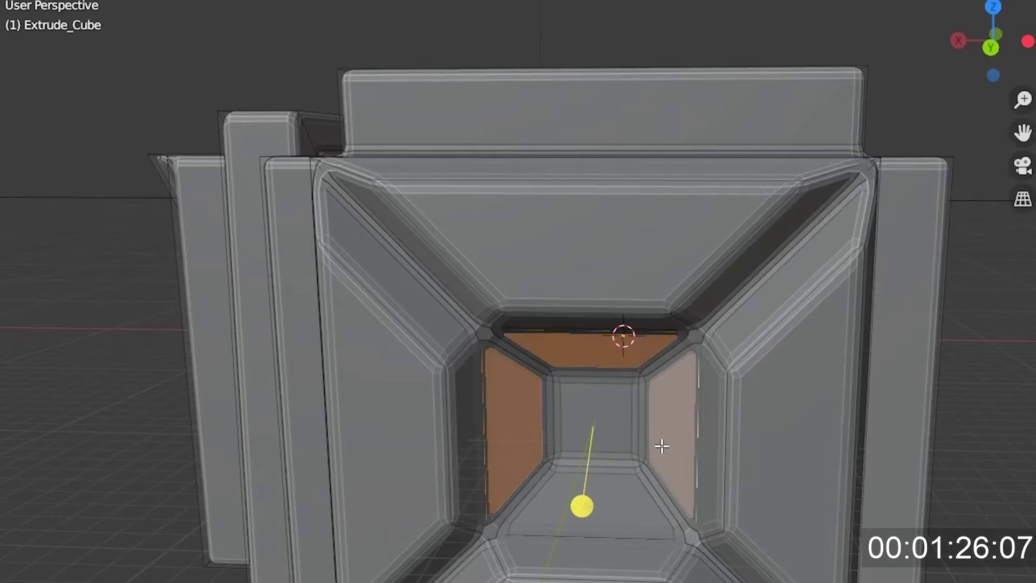
left_click(616, 500, "shift")
middle_click_drag(604, 526, 552, 537)
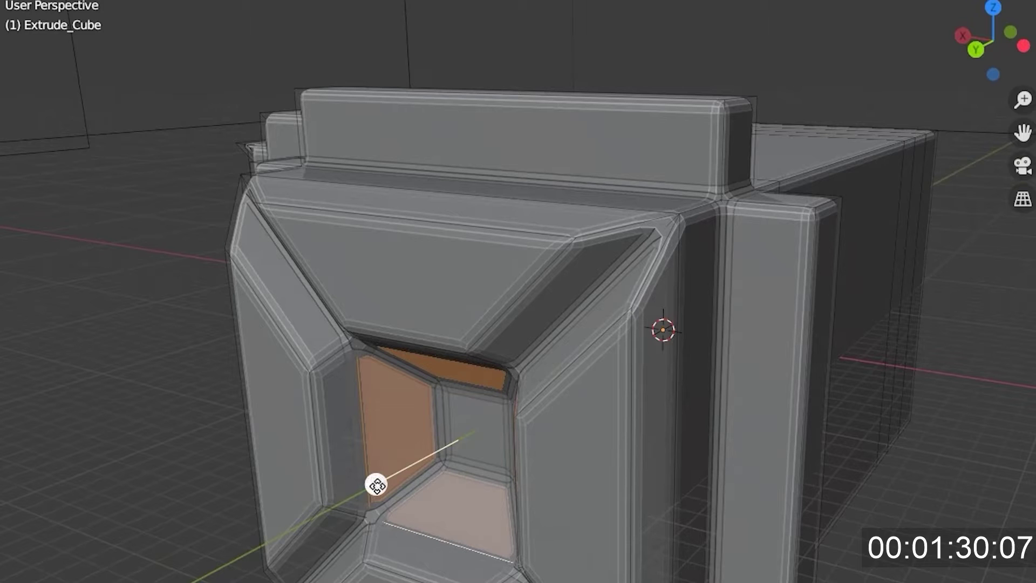
left_click_drag(377, 485, 394, 467)
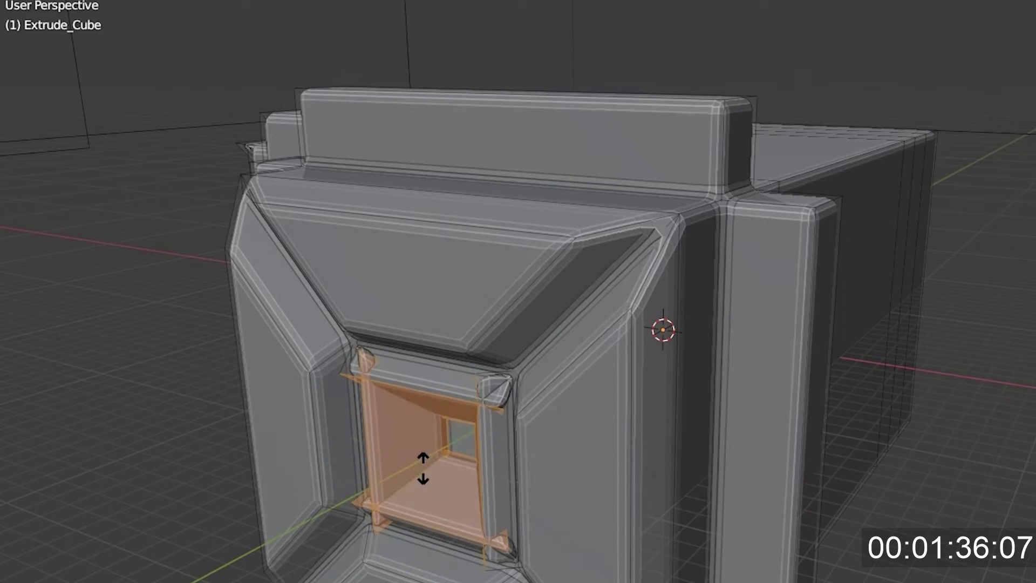
left_click(425, 459)
Step: Scale the extruded inner faces down toward the centre of the opening
key("s")
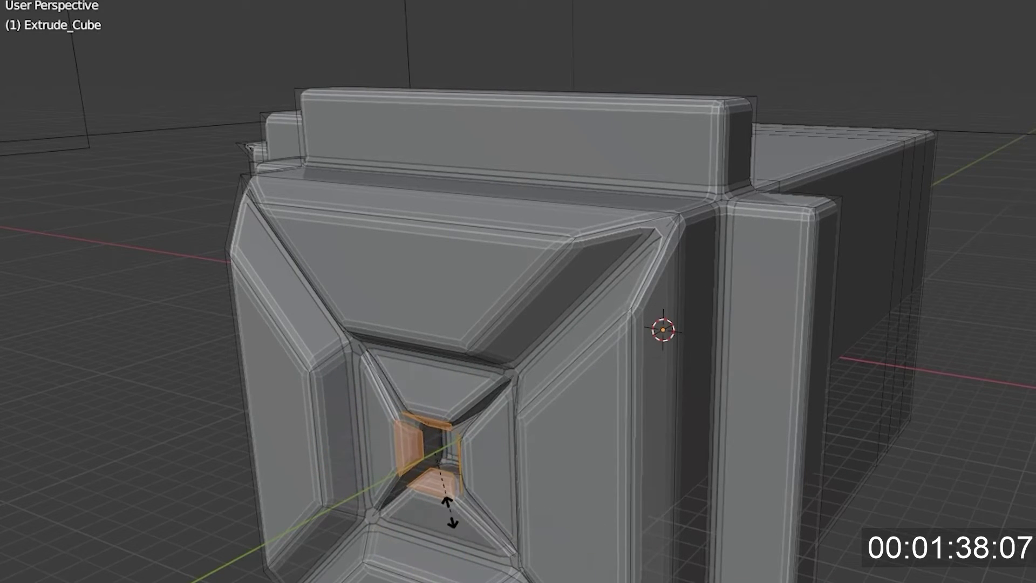
left_click(450, 513)
middle_click_drag(450, 512, 475, 449)
scroll(464, 494, "up", 2)
scroll(528, 424, "up", 2)
scroll(558, 416, "up", 4)
scroll(557, 419, "down", 7)
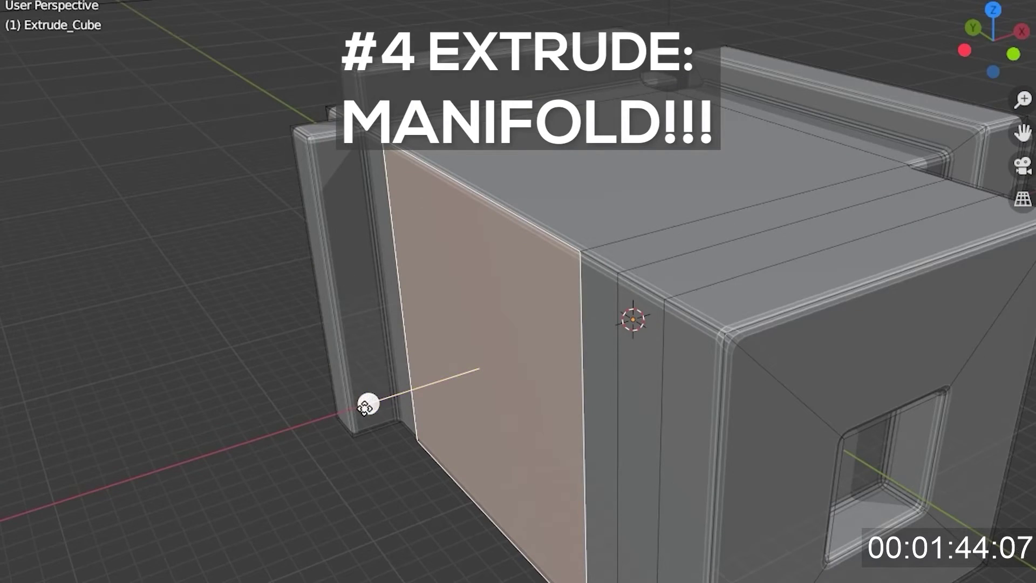
Step: Move the selected side face outward, into the block and back outward with repeated Extrude Manifold operations
left_click(310, 421)
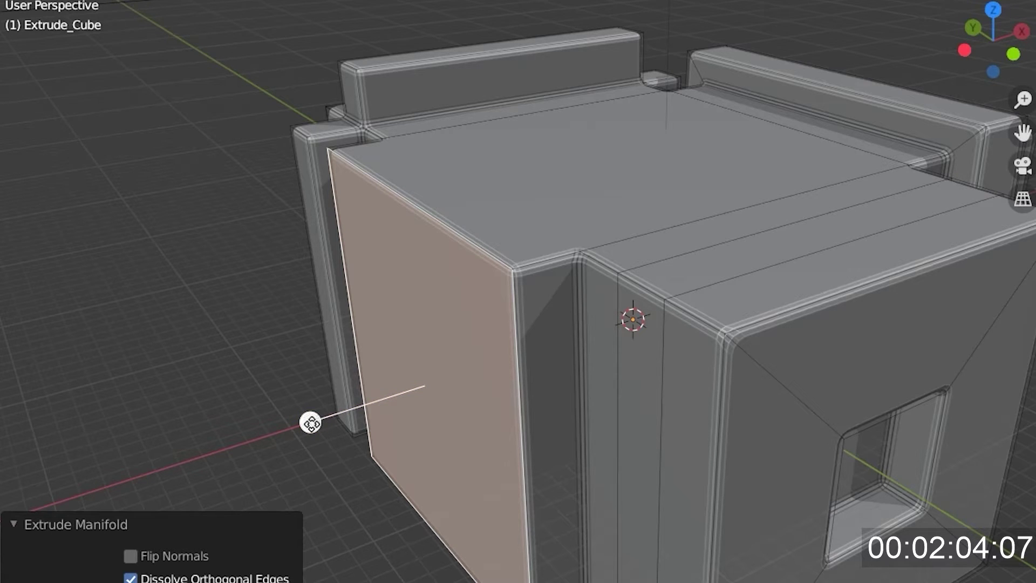
left_click(254, 441)
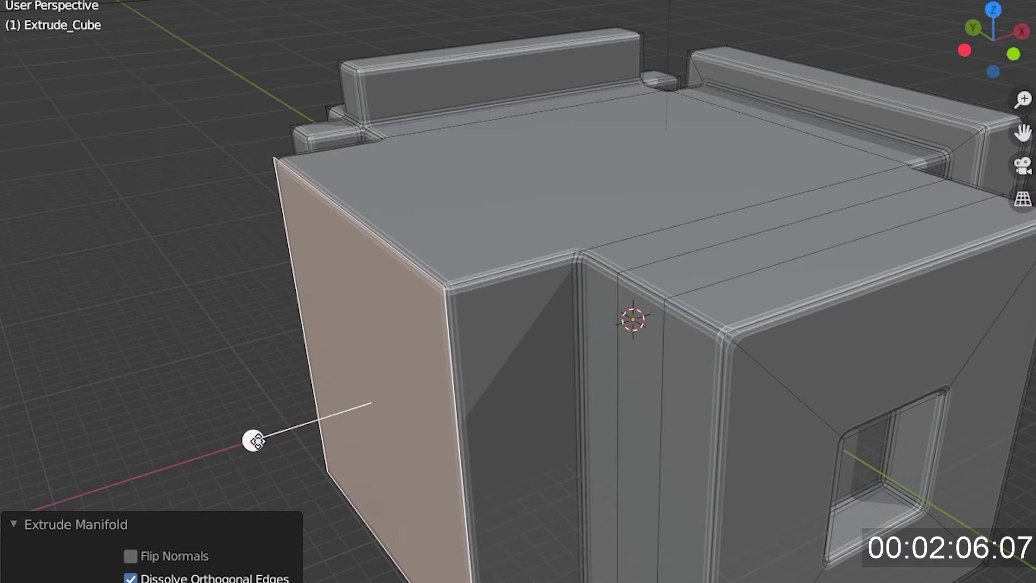
left_click_drag(257, 441, 453, 472)
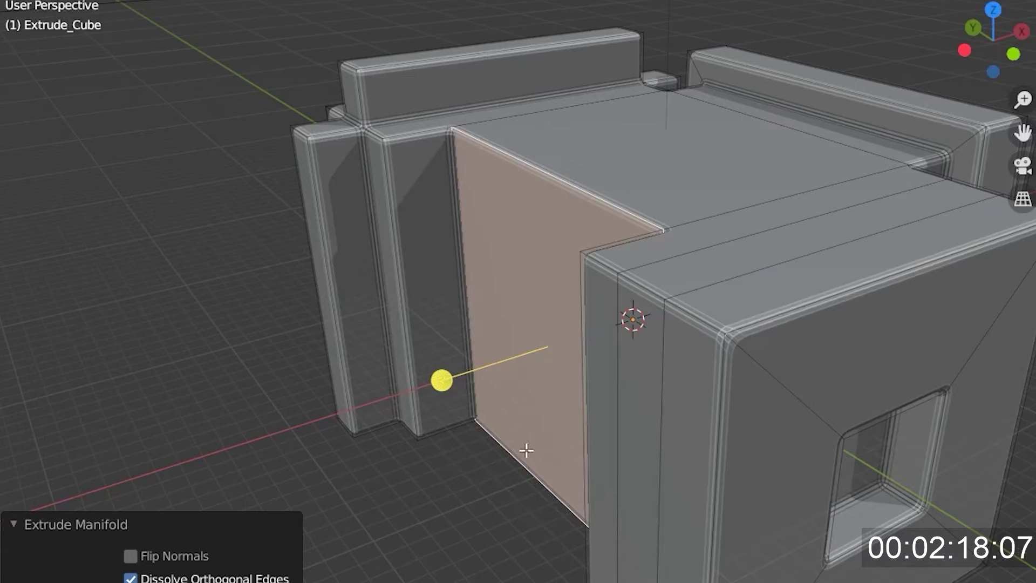
middle_click_drag(526, 339, 476, 407)
left_click_drag(476, 407, 369, 539)
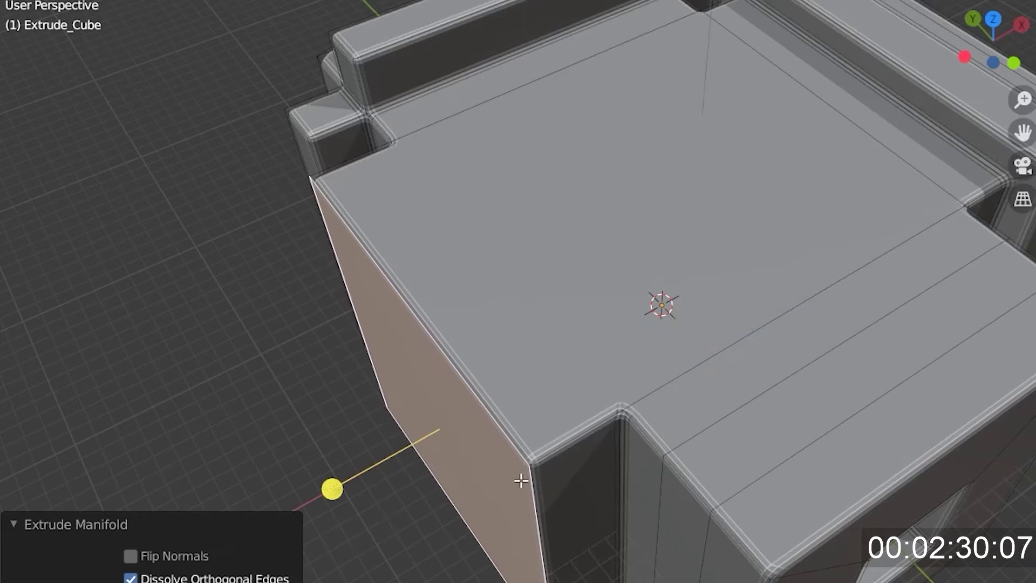
Step: Extrude the block's side face further outward and sink the narrow strip on the adjoining wall inward with Extrude Manifold to form a notch
middle_click_drag(515, 462, 439, 361)
left_click_drag(439, 361, 413, 371)
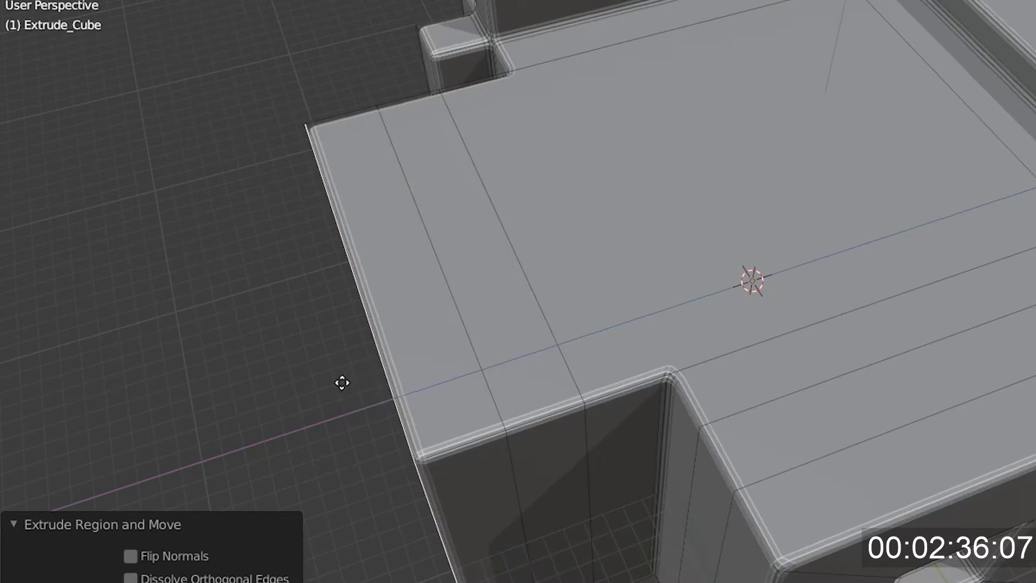
left_click(582, 348)
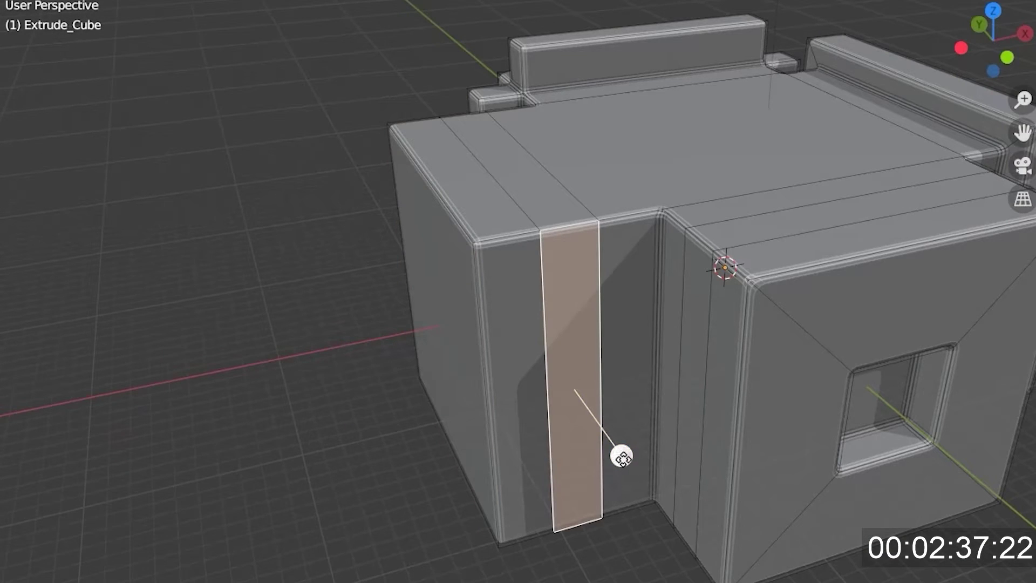
left_click_drag(622, 456, 580, 432)
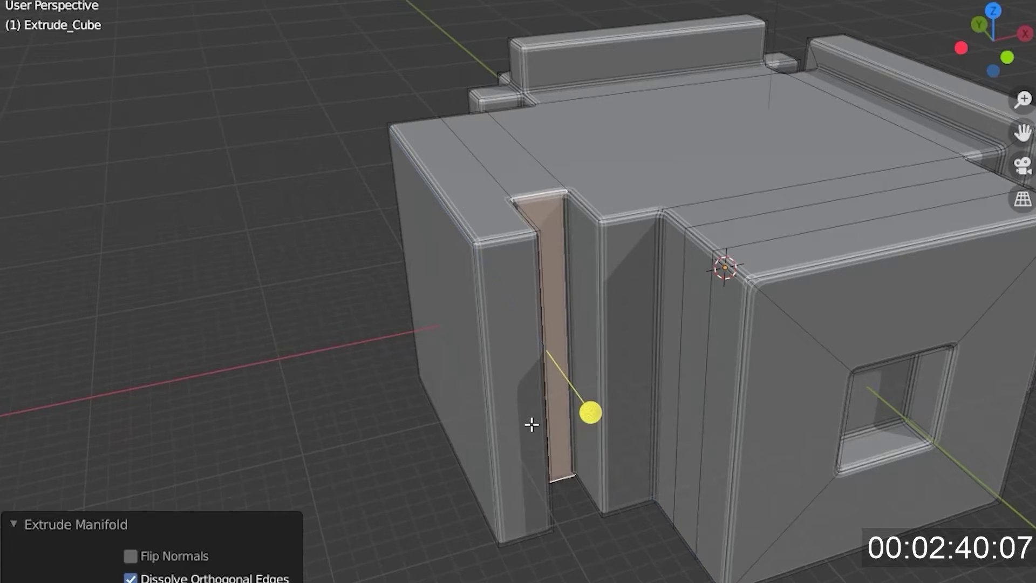
Step: Extrude the matching narrow strip face on the opposite wall outward into a projecting pillar
middle_click_drag(531, 424, 686, 398)
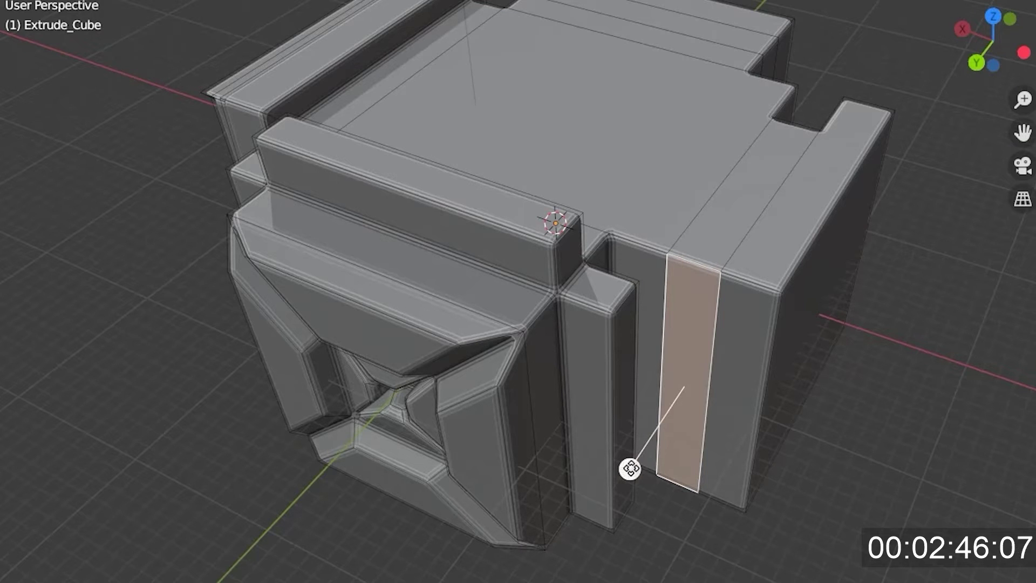
left_click_drag(629, 468, 609, 501)
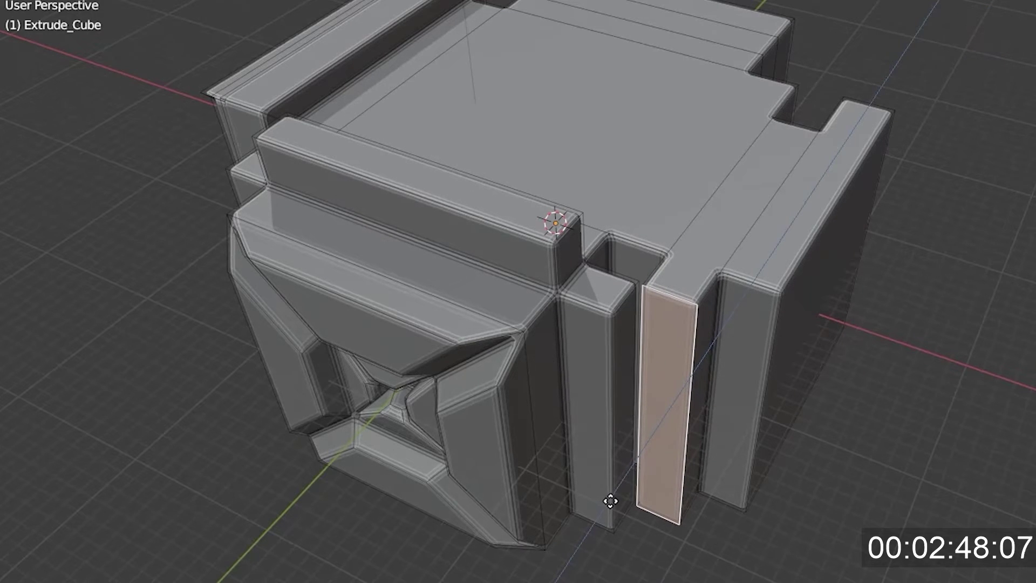
left_click(611, 500)
Step: Push the end face of the slot beside the new pillar deeper into the block with Extrude Manifold
middle_click_drag(742, 442, 639, 479)
middle_click_drag(525, 337, 611, 286)
left_click(612, 254)
scroll(612, 254, "up", 1)
scroll(612, 254, "up", 5)
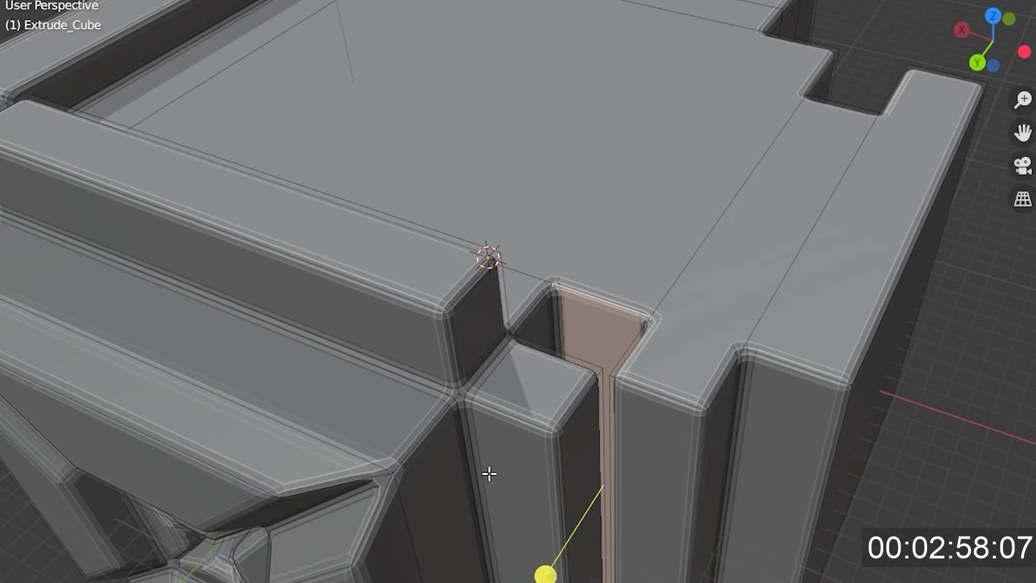
left_click_drag(544, 576, 587, 526)
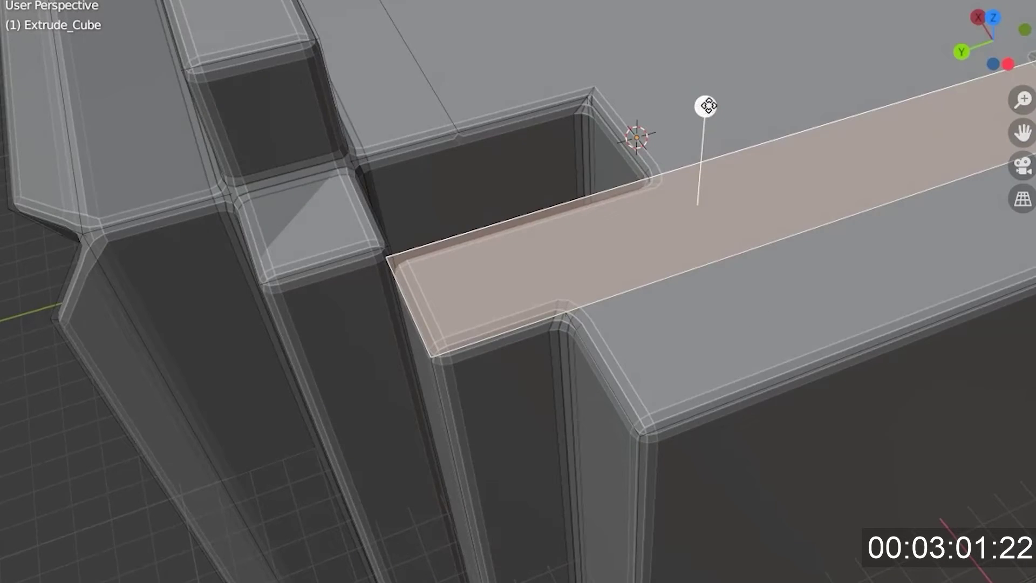
Step: Raise the long strip on top of the block and lower the top face of the outer slab beside it
left_click_drag(705, 104, 710, 42)
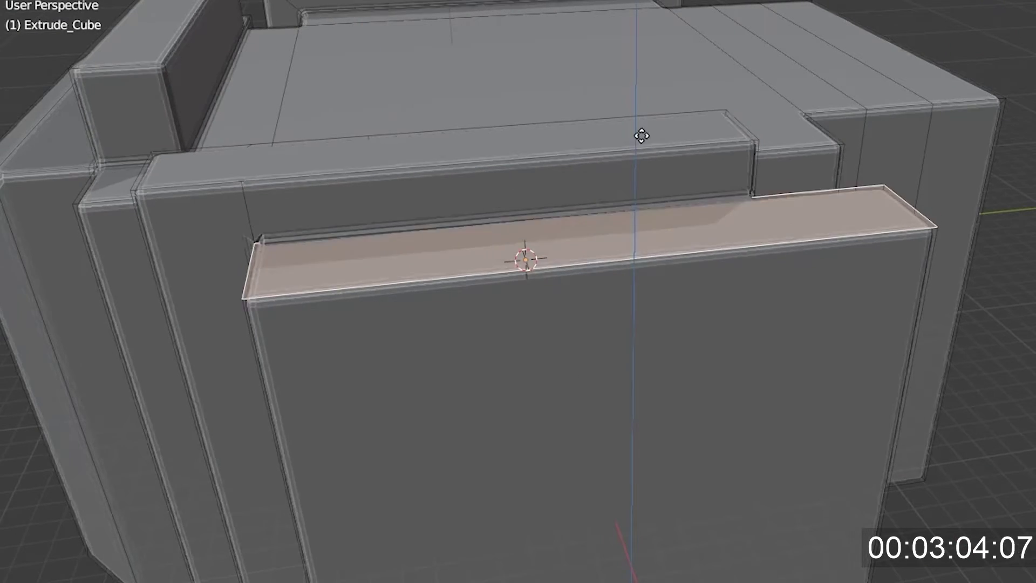
left_click_drag(641, 133, 634, 167)
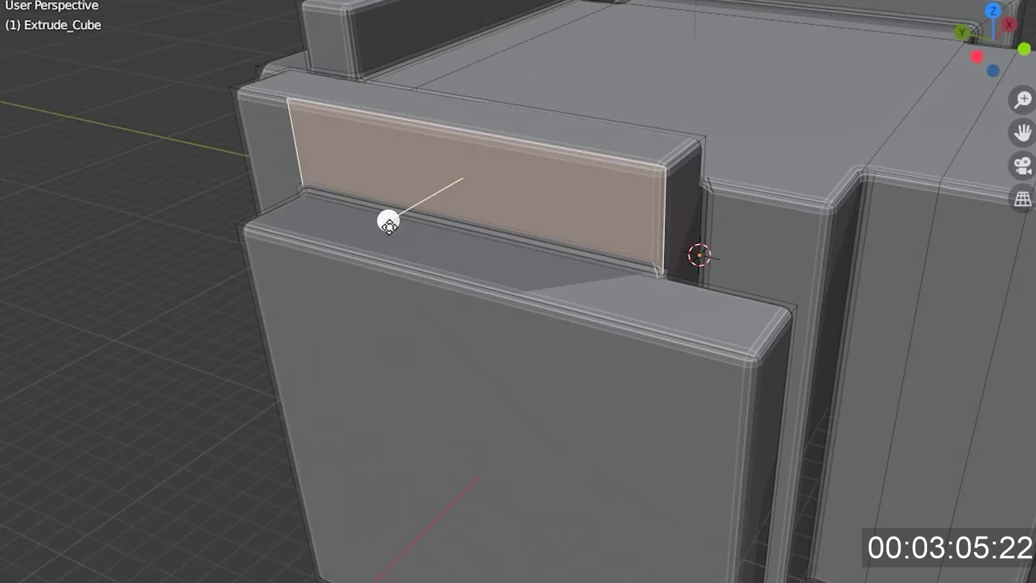
Step: Extrude the exposed side face above the lowered slab outward, and extend the overhang's underside downward into a larger block
left_click_drag(389, 221, 313, 300)
middle_click_drag(340, 304, 481, 71)
left_click(497, 89)
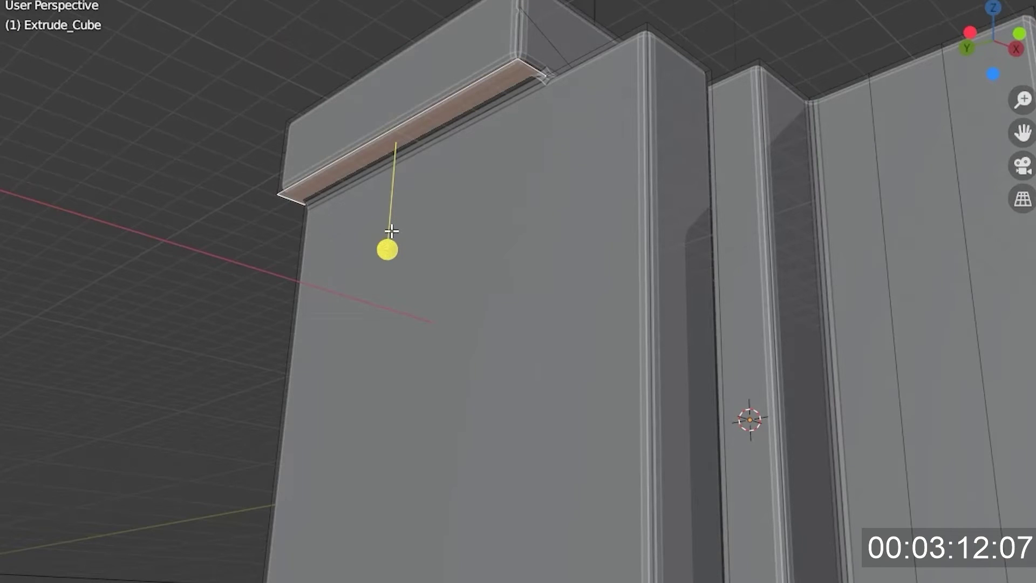
left_click_drag(386, 250, 388, 398)
middle_click_drag(388, 398, 553, 323)
Step: Scale the overhanging block's end face down to a small centre rectangle and push it inward as a rectangular recess
key("s")
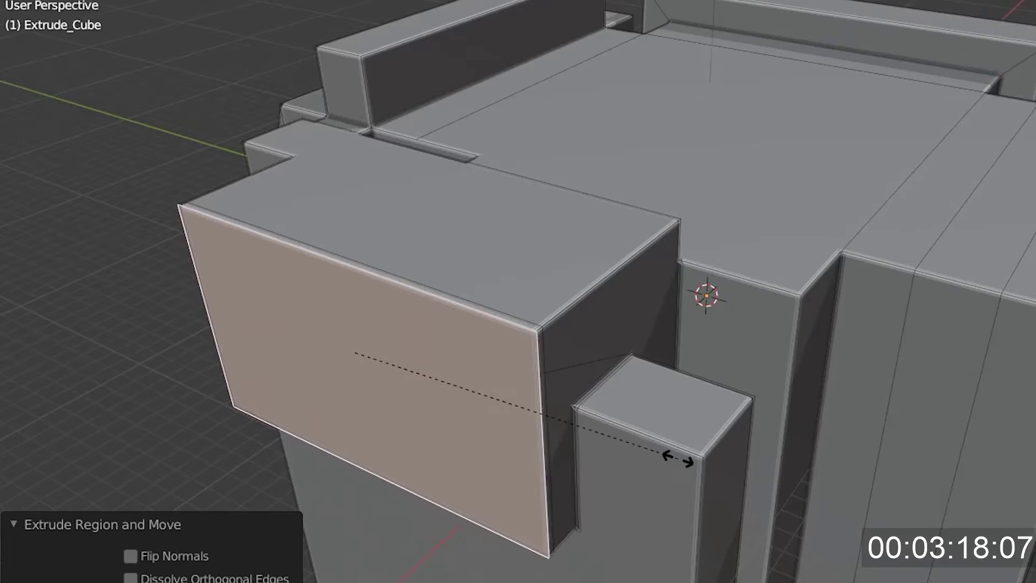
left_click(456, 399)
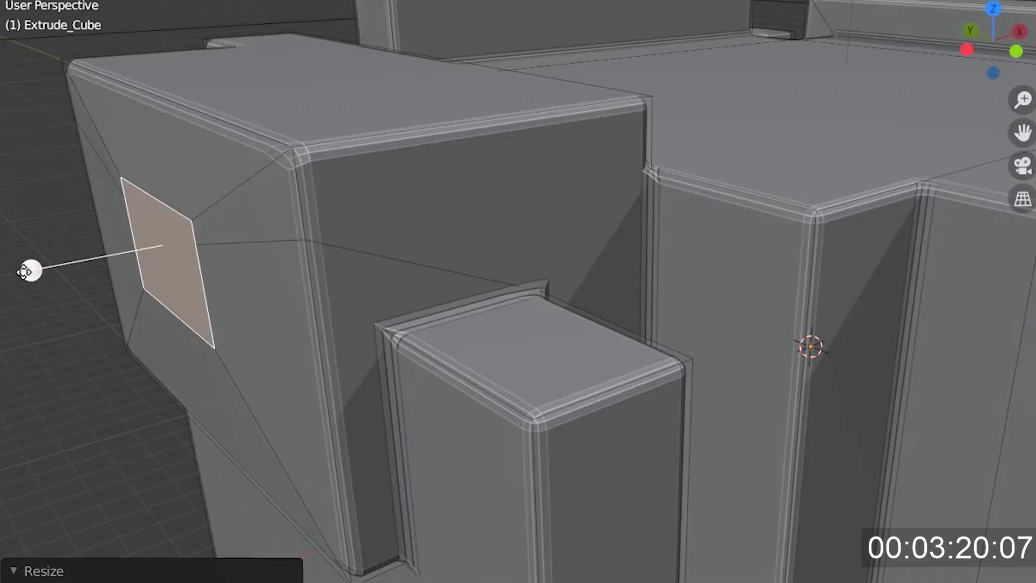
left_click_drag(32, 271, 116, 254)
middle_click_drag(240, 280, 358, 263)
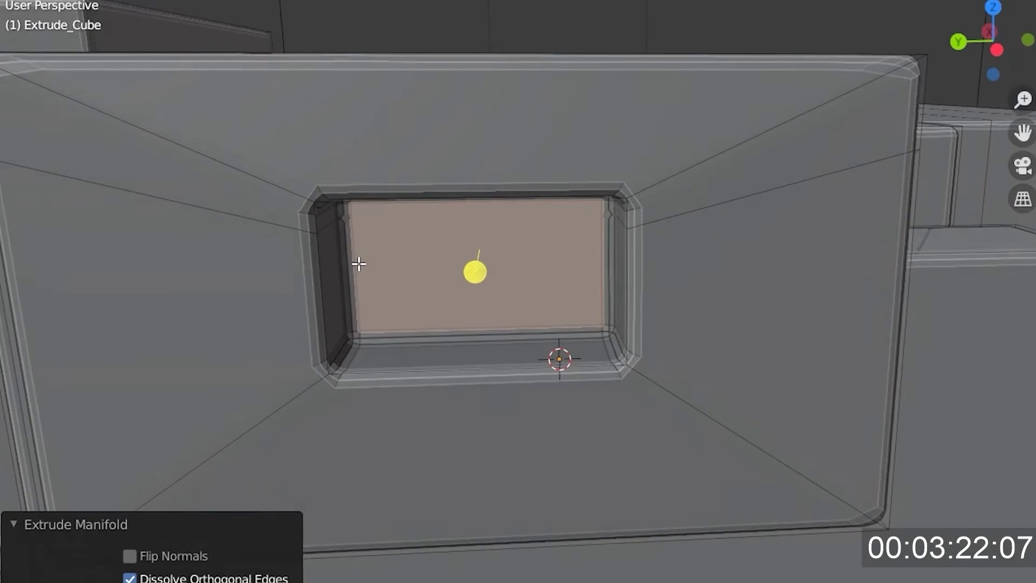
Step: Extrude one side wall of the rectangular recess into the opening with Extrude Manifold
left_click(620, 287)
middle_click_drag(633, 286, 680, 270)
key("s")
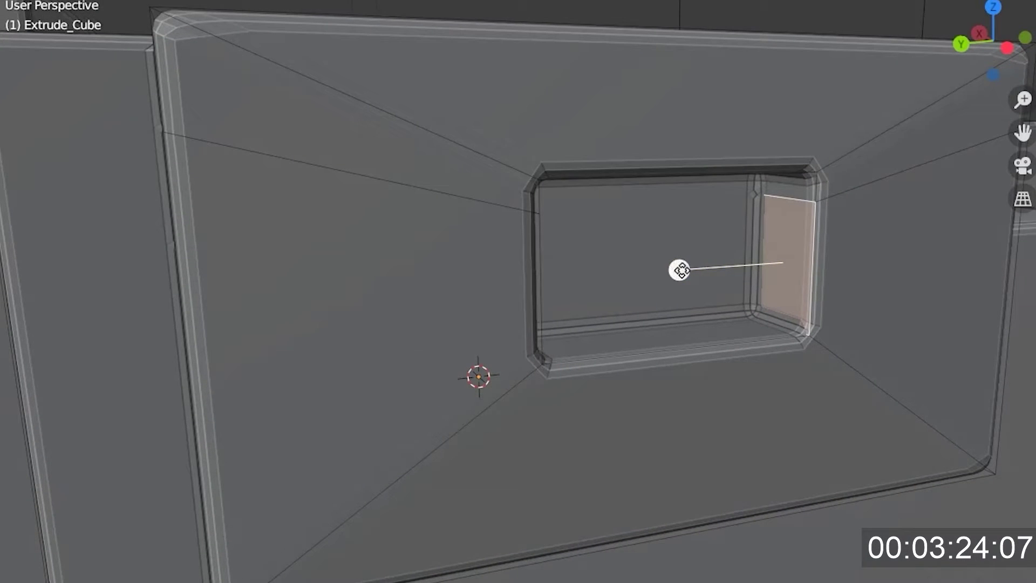
left_click_drag(682, 275, 631, 265)
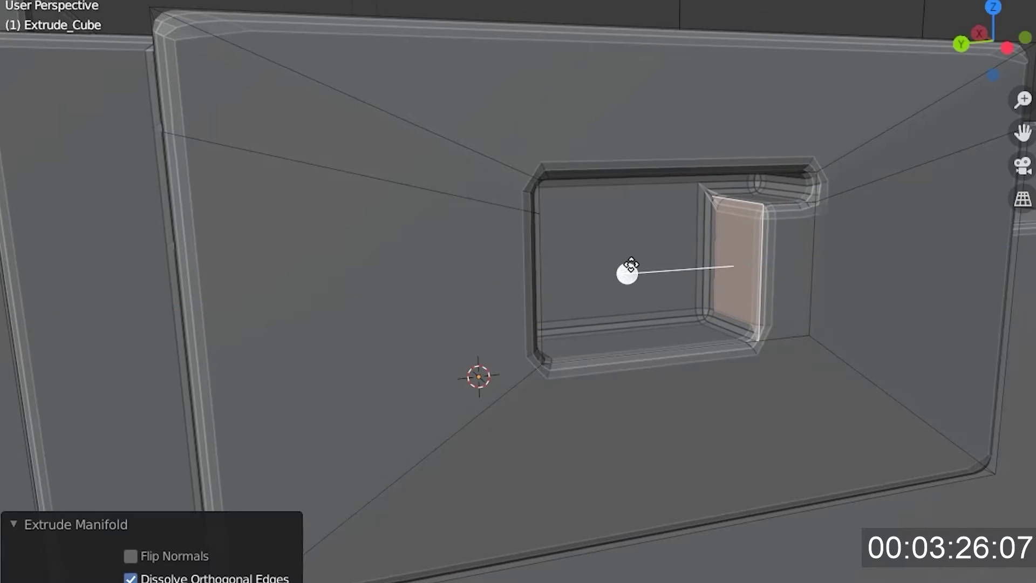
Step: Extrude the small front face beside the narrowed opening outward as a short post
middle_click_drag(713, 347, 649, 365)
middle_click_drag(388, 374, 697, 246)
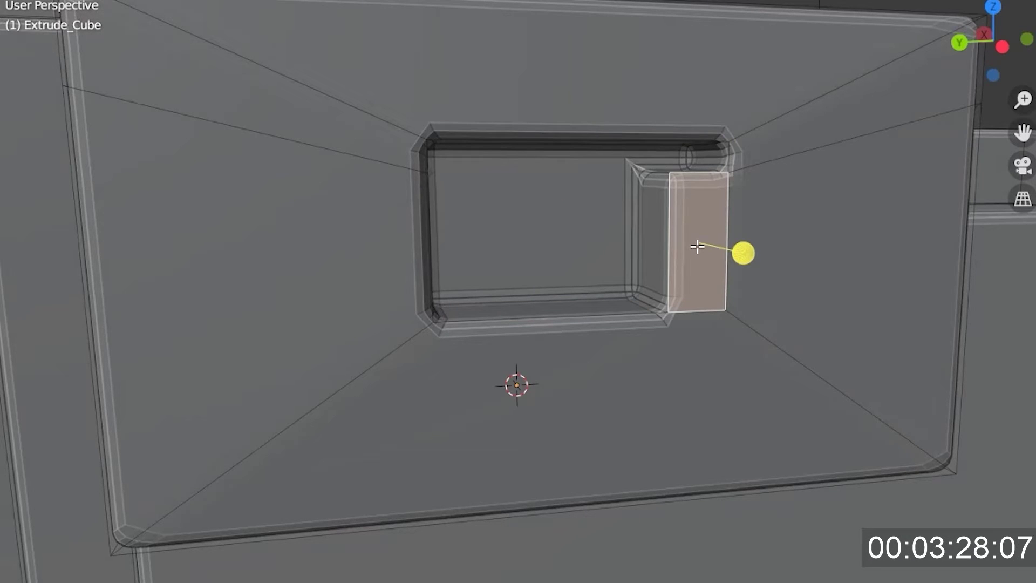
left_click_drag(744, 253, 761, 274)
Step: Extrude the trapezoidal face below the opening outward into a ledge with Extrude Manifold
middle_click_drag(761, 275, 664, 365)
left_click(445, 487)
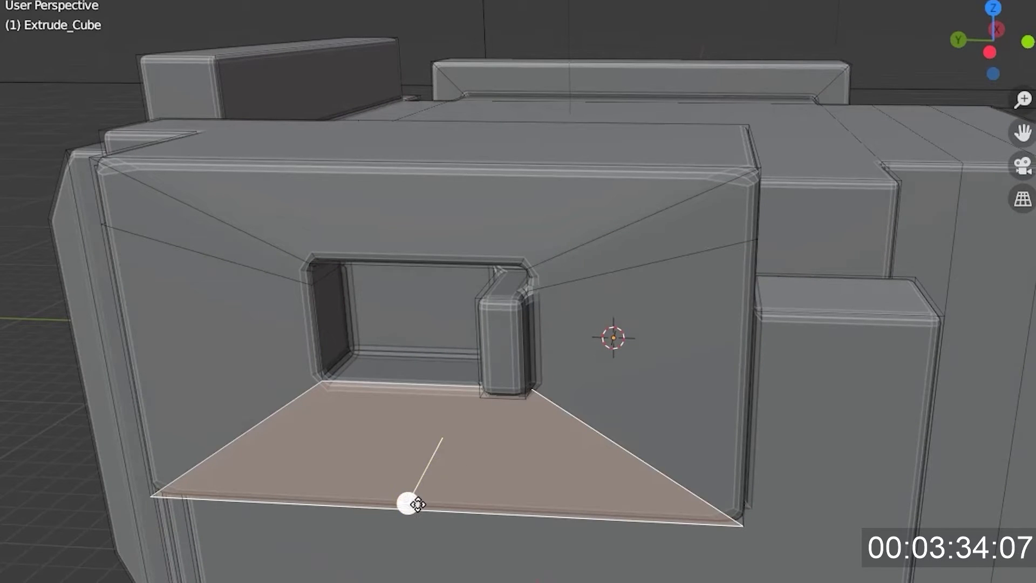
left_click_drag(418, 504, 390, 534)
Step: Extrude the ledge's sloping side face on the post side outward and scale it down
left_click(637, 475)
left_click_drag(703, 406, 766, 365)
left_click_drag(779, 423, 733, 430)
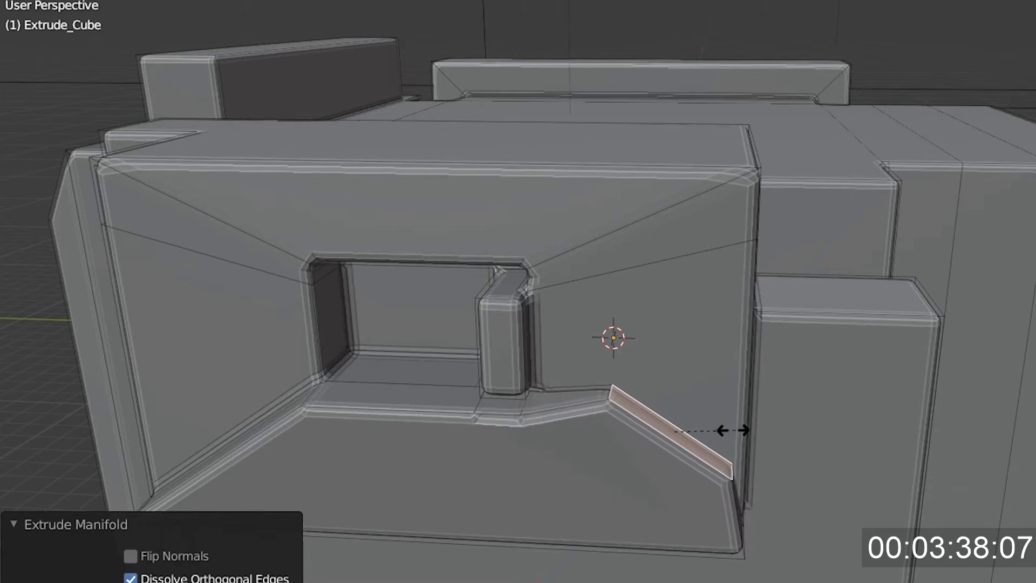
left_click(723, 430)
Step: Extrude the ledge's opposite sloping side face outward with Extrude Manifold and scale it
middle_click_drag(401, 456, 434, 450)
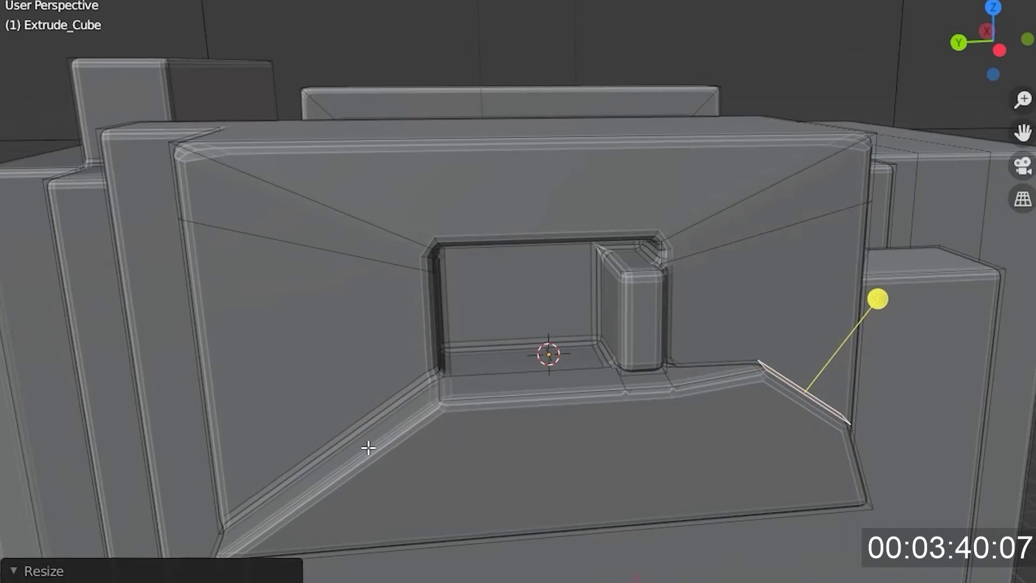
middle_click_drag(368, 447, 411, 472)
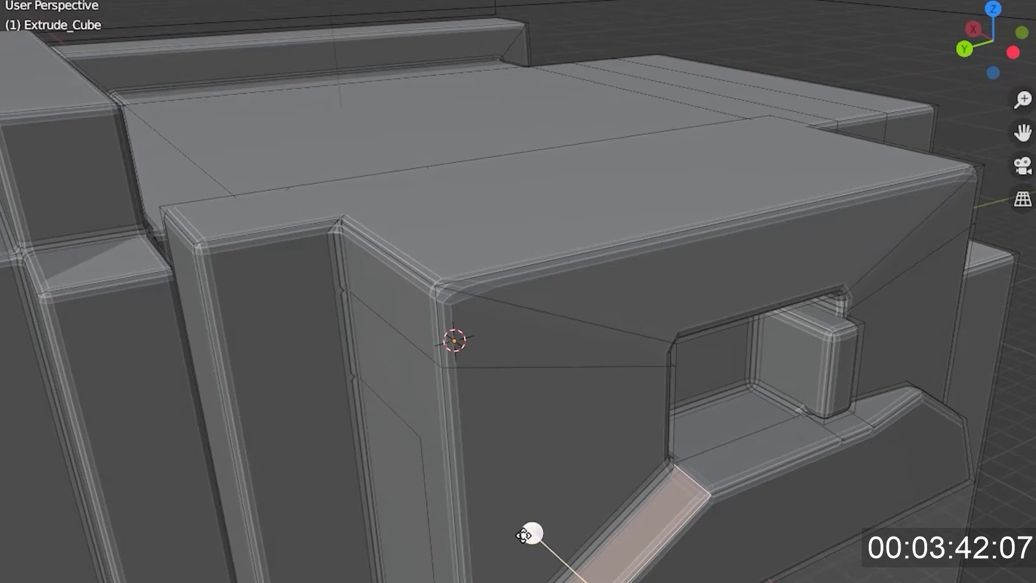
left_click_drag(532, 531, 648, 561)
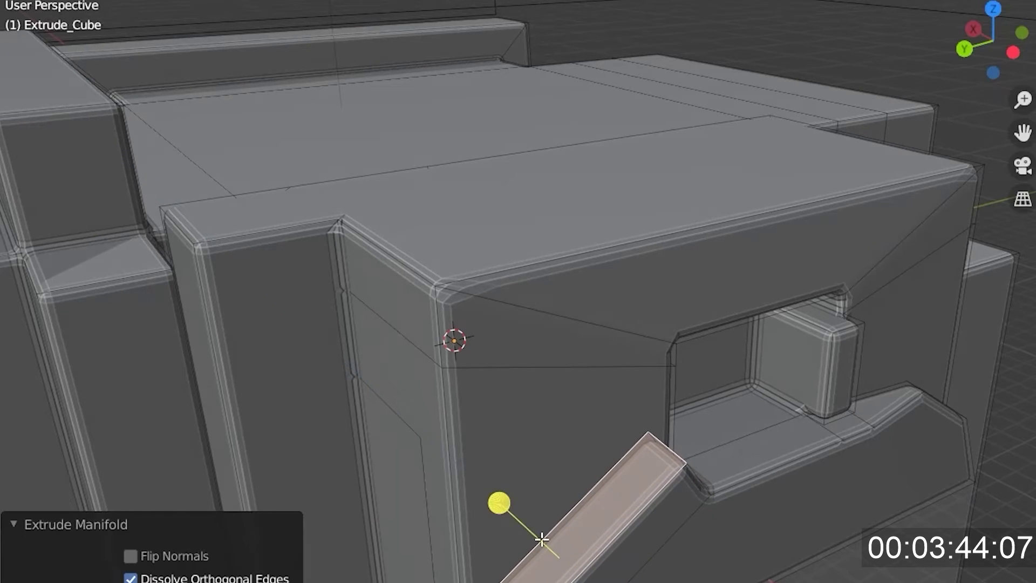
left_click_drag(506, 507, 443, 484)
key("s")
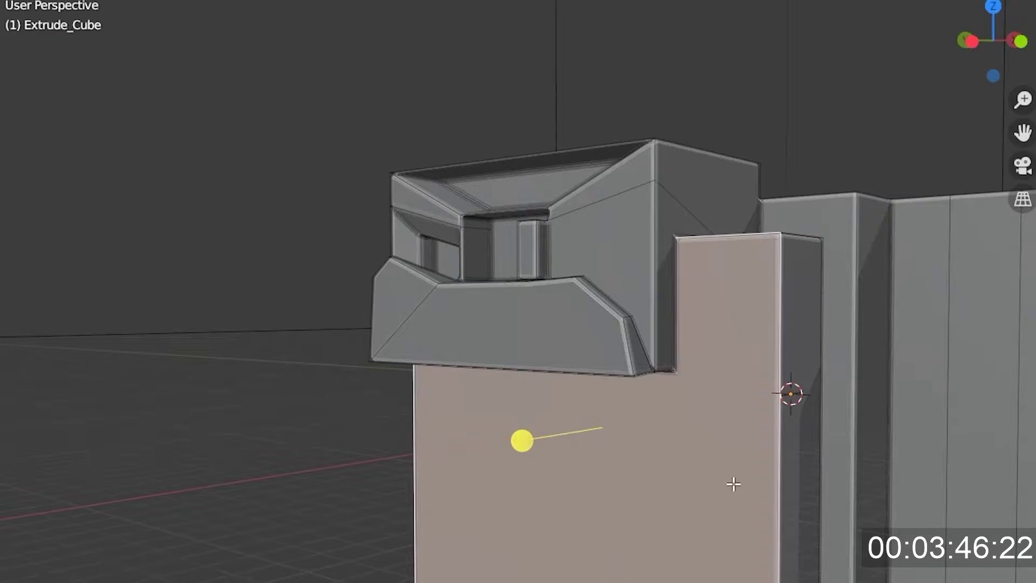
Step: Shrink the large front face under the overhang so its sides taper, and push it inward with Extrude Manifold
key("i")
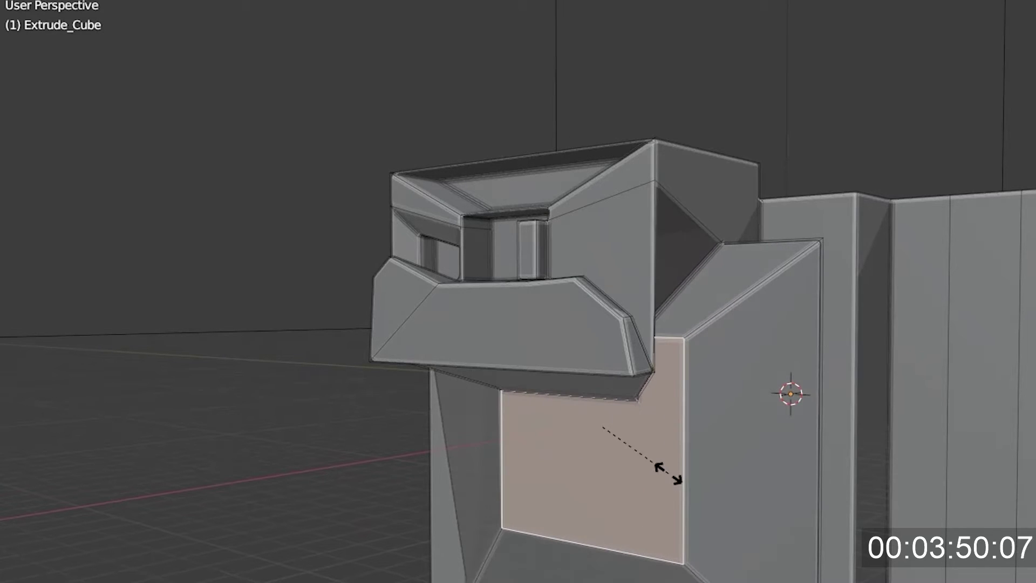
left_click(668, 472)
middle_click_drag(669, 472, 576, 423)
key("e")
left_click(476, 401)
scroll(574, 423, "up", 4)
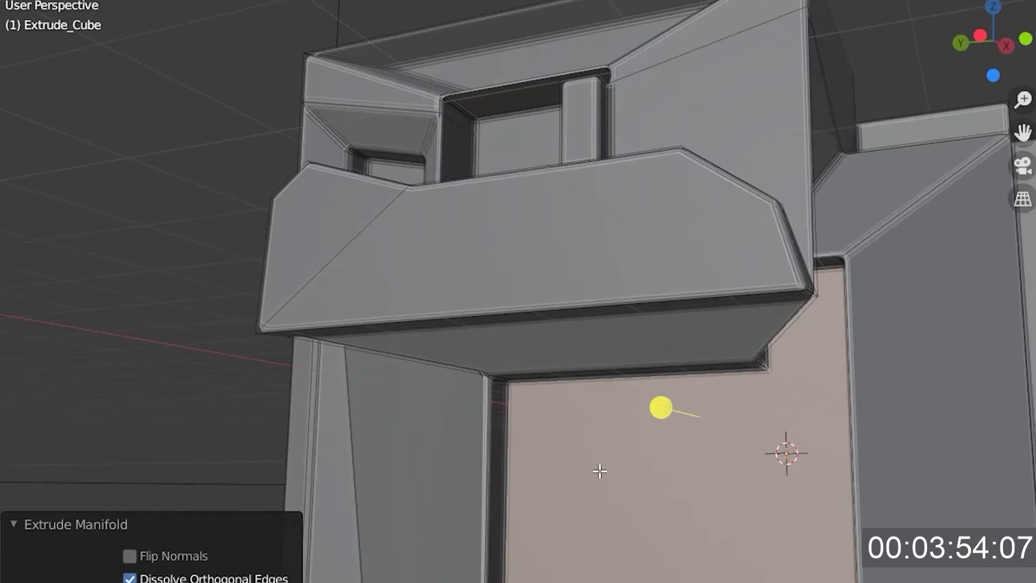
Step: Scale down the floor face of the new recess under the overhang so its inner walls slope
middle_click_drag(600, 471, 402, 404)
scroll(559, 397, "up", 3)
key("s")
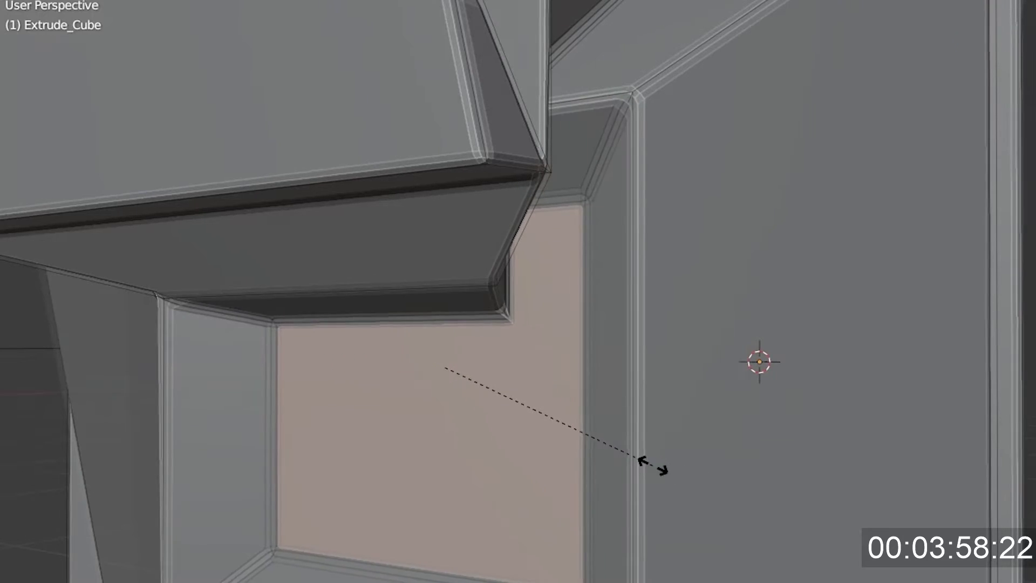
left_click(653, 465)
middle_click_drag(567, 465, 468, 513)
scroll(542, 487, "down", 4)
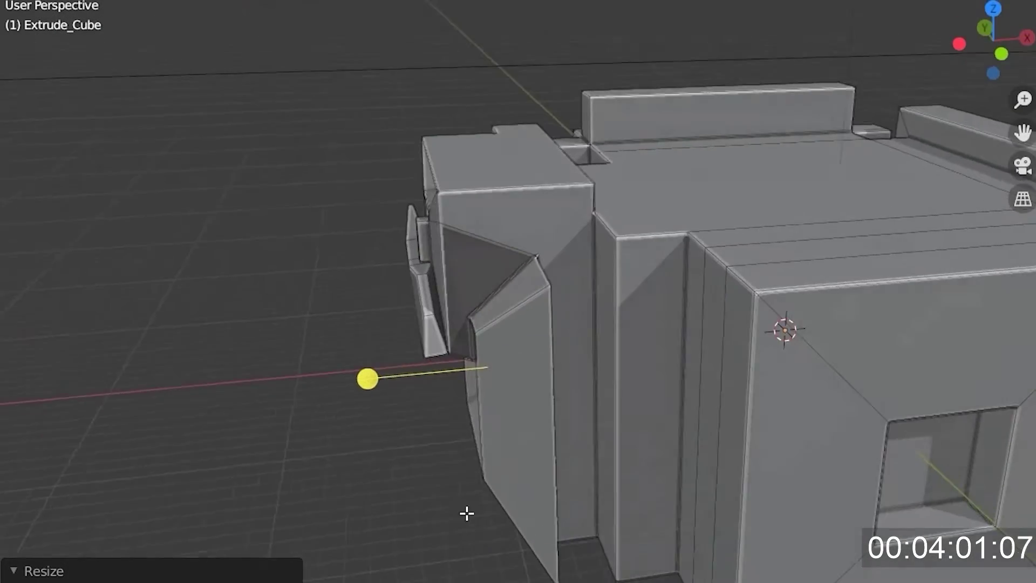
Step: Try to push the overhanging block's small upper side face inward with Extrude Manifold, and undo it
left_click_drag(459, 144, 488, 142)
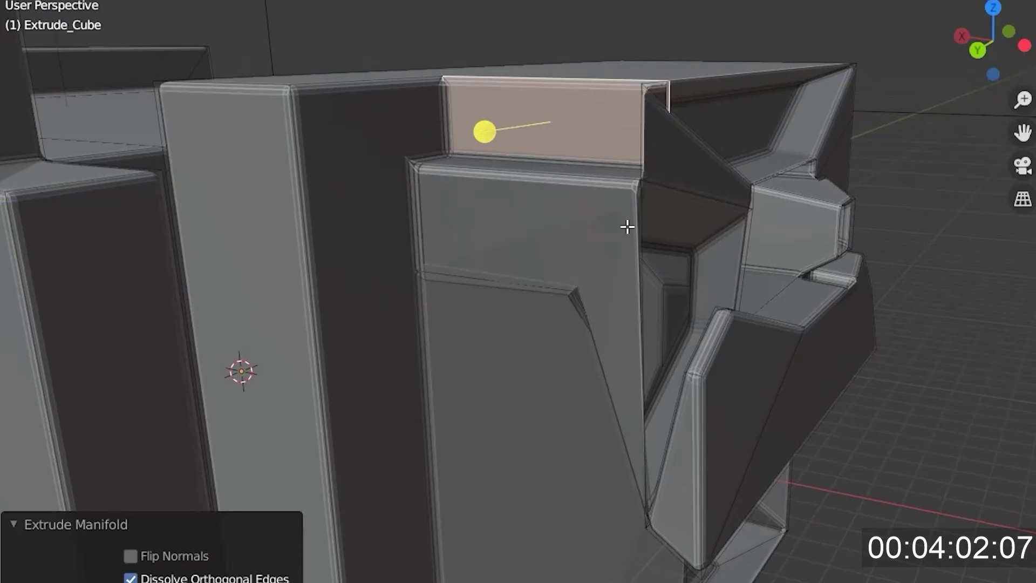
key("s")
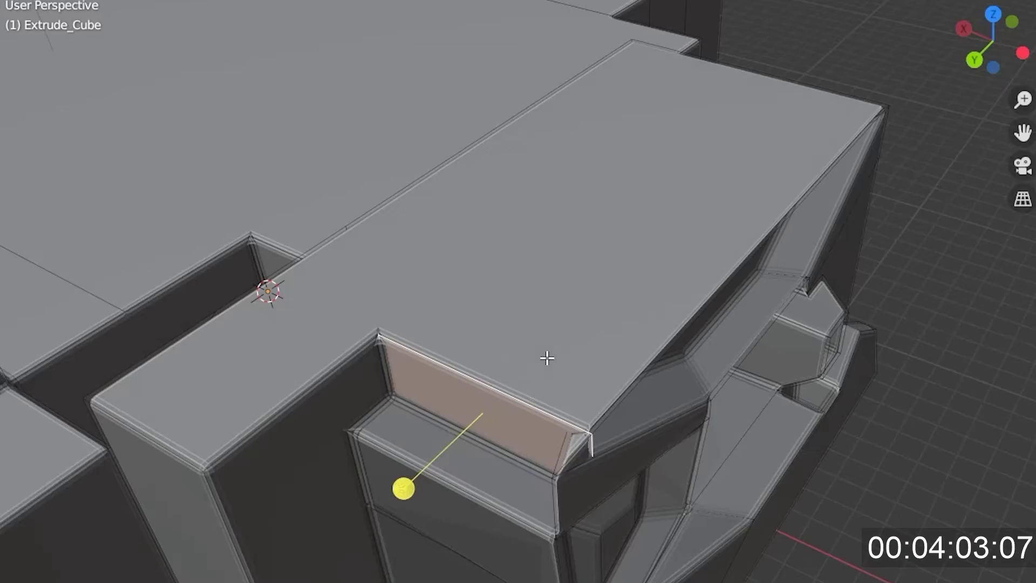
key("ctrl+z")
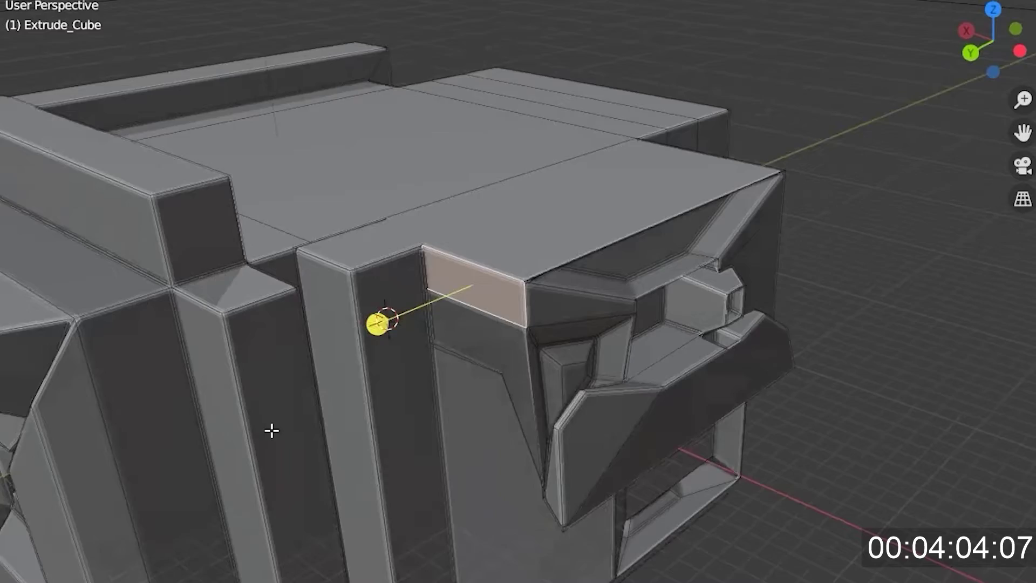
middle_click_drag(271, 430, 216, 524)
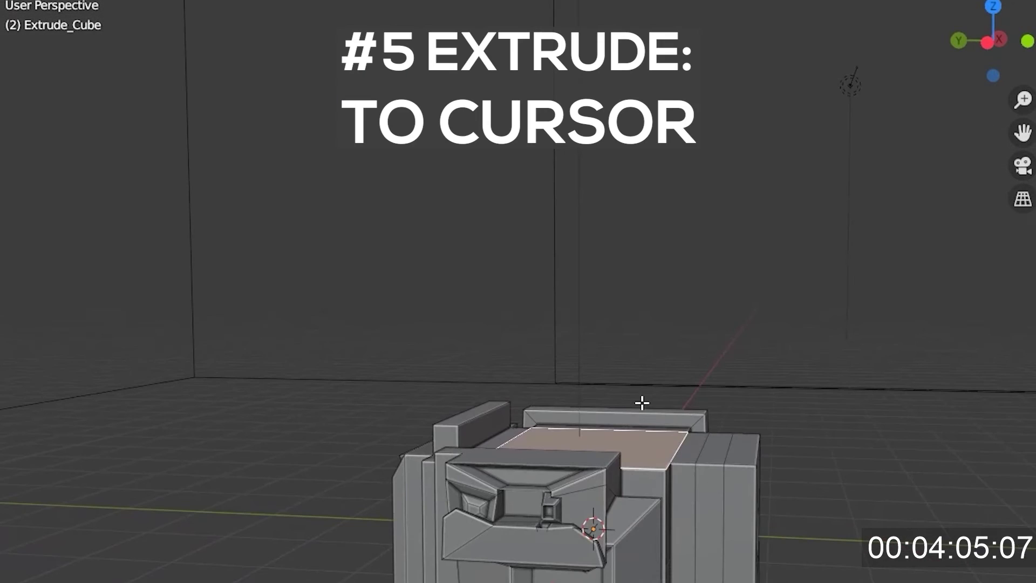
Step: Extrude the cube's large top face to the cursor in five successive segments, forming an arm that curves upward and back over
right_click(753, 296, "ctrl")
right_click(736, 220, "ctrl")
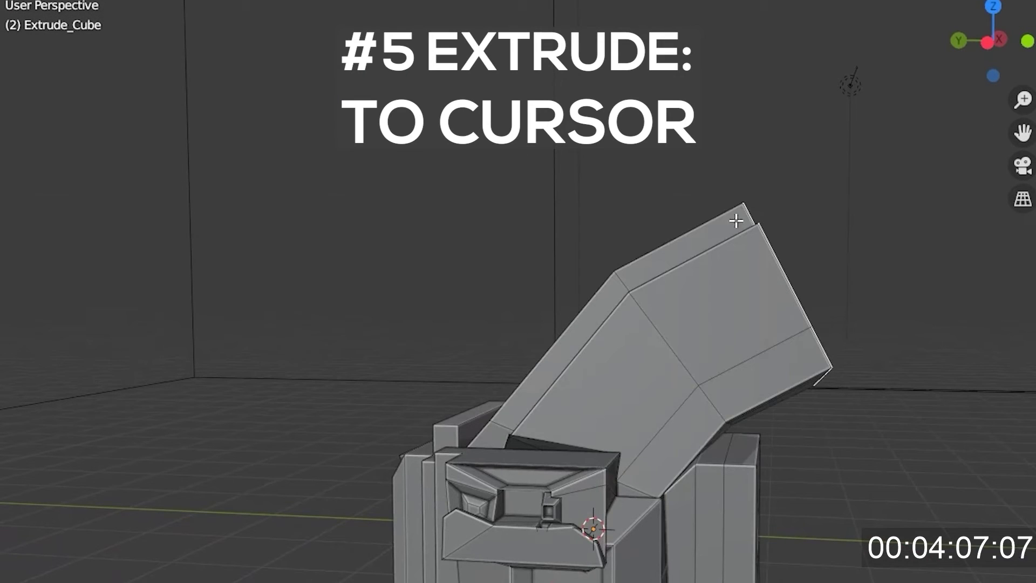
right_click(789, 138, "ctrl")
right_click(694, 66, "ctrl")
right_click(545, 64, "ctrl")
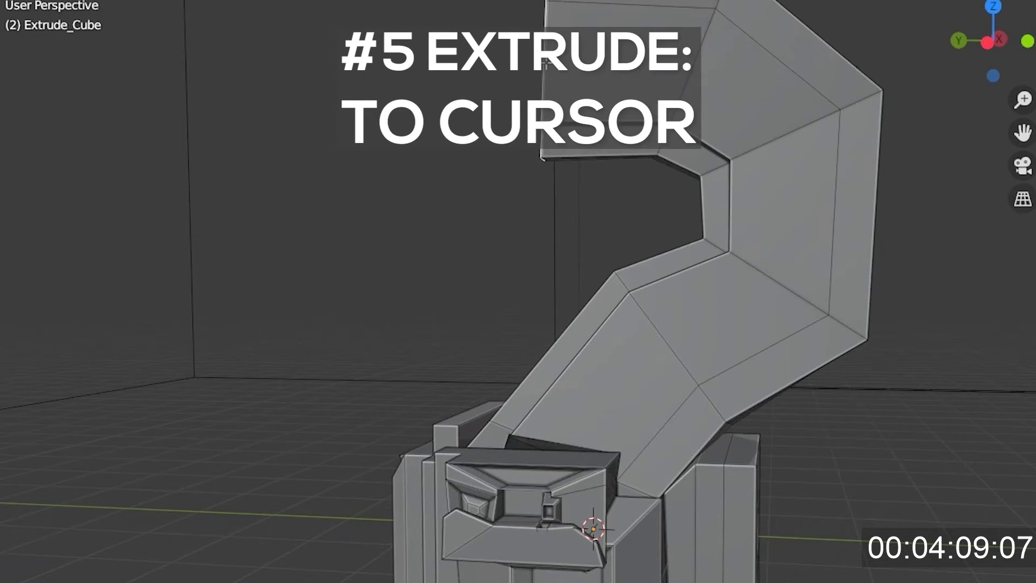
Step: Continue the arm from its open end with four more Extrude to Cursor segments, bending it in different directions
scroll(532, 63, "down", 5)
middle_click_drag(535, 63, 509, 185, "shift")
right_click(509, 185, "ctrl")
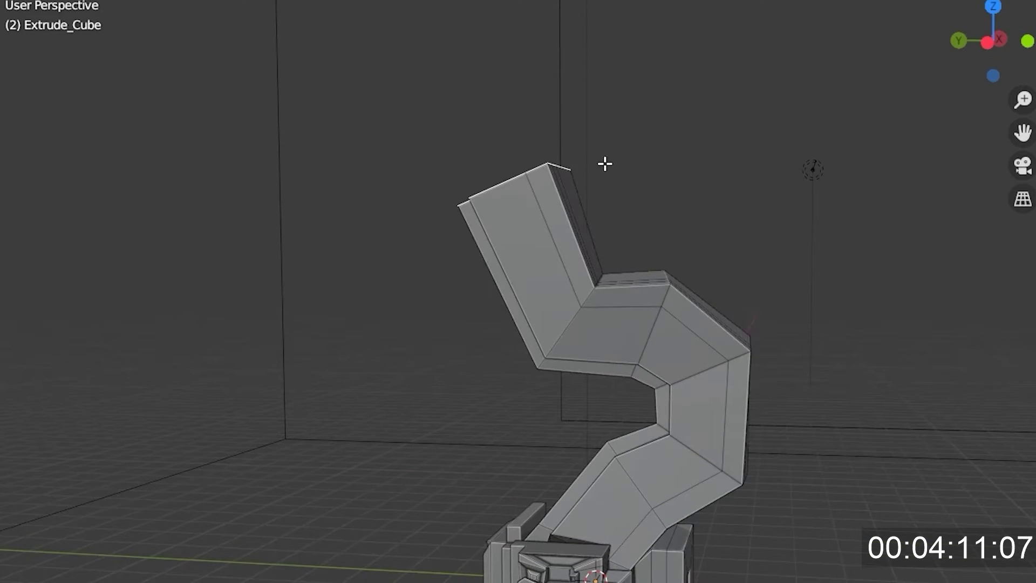
right_click(606, 162, "ctrl")
middle_click_drag(699, 96, 475, 193)
right_click(754, 258, "ctrl")
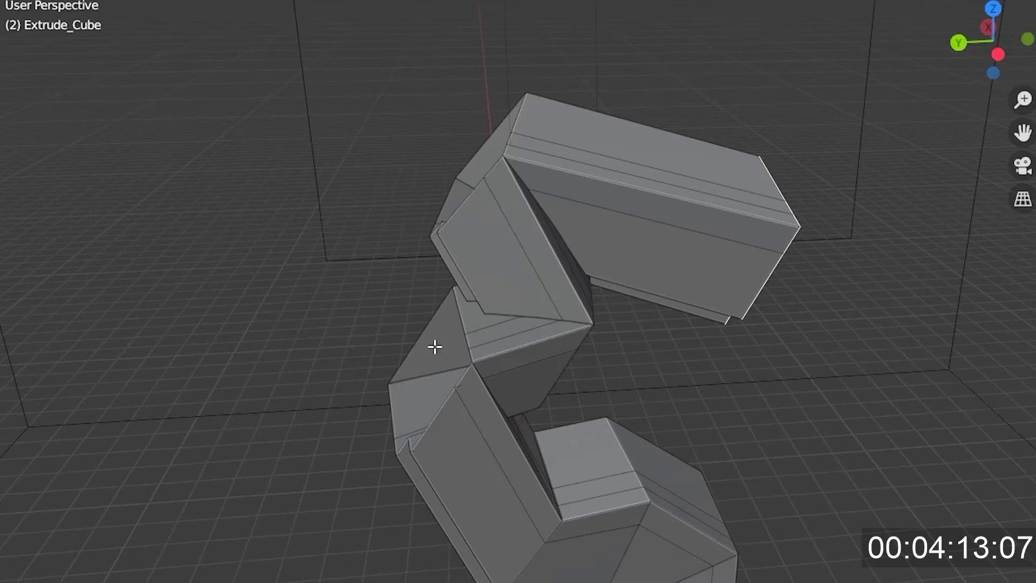
right_click(332, 314, "ctrl")
middle_click_drag(429, 346, 498, 310)
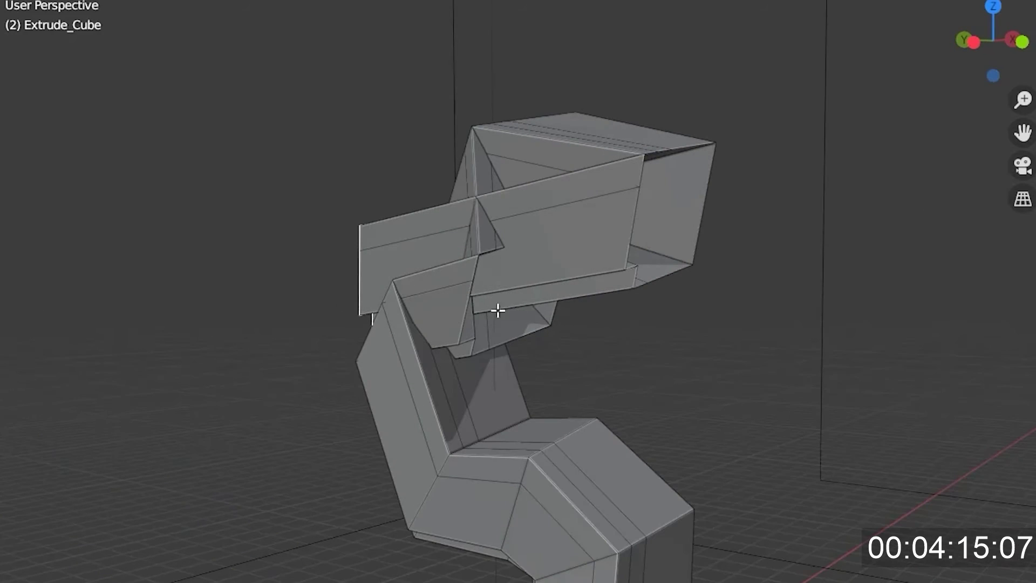
Step: Undo all the Extrude to Cursor segments of the bent arm, back to the cube's flat top face
middle_click_drag(647, 255, 761, 254)
key("ctrl+z")
key("ctrl+z")
key("ctrl+z")
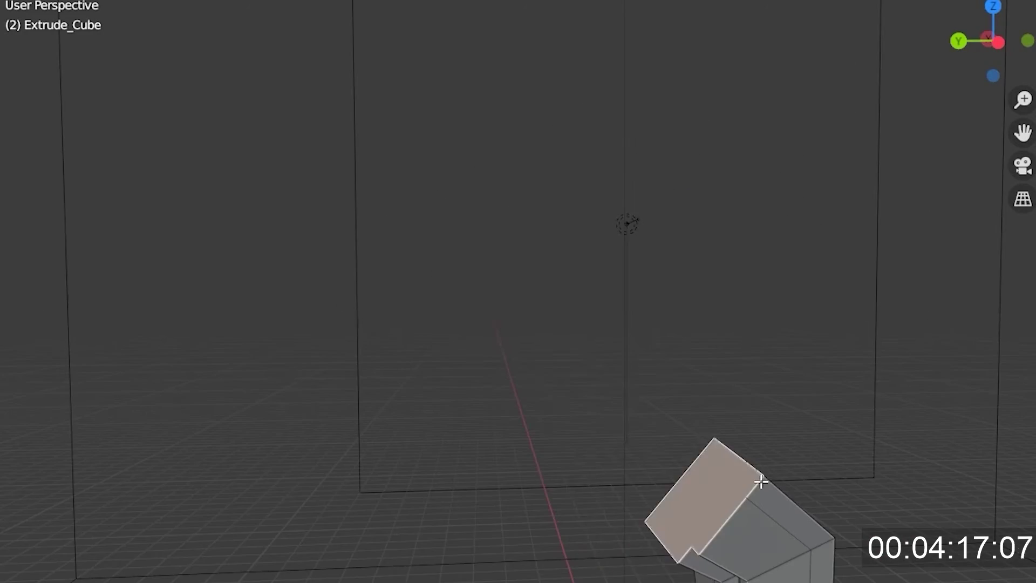
middle_click_drag(761, 481, 707, 351, "shift")
key("ctrl+z")
key("ctrl+z")
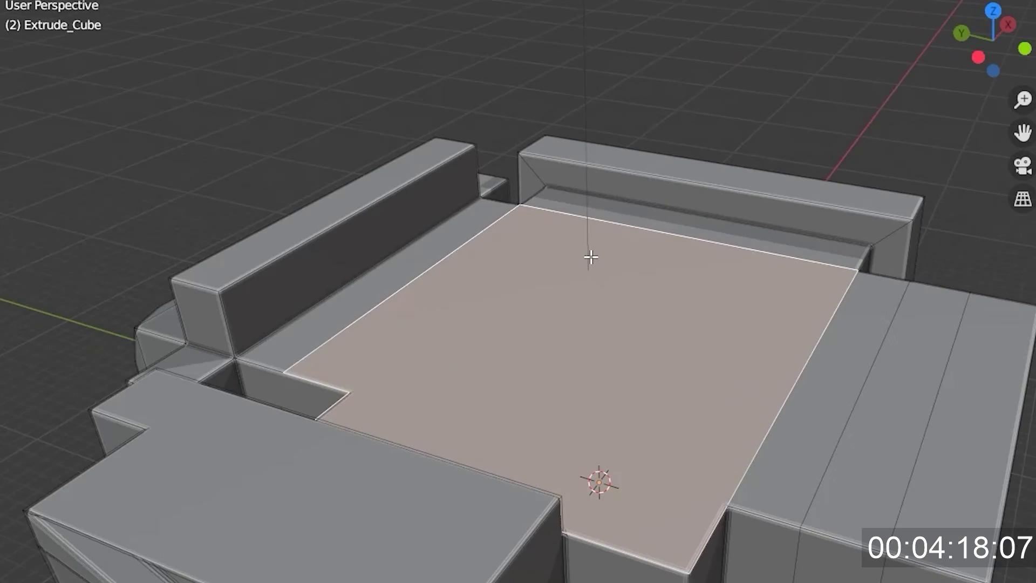
Step: Extrude the cube's large top face to the cursor as a short tilted segment and scale down its end face
middle_click_drag(591, 258, 535, 244)
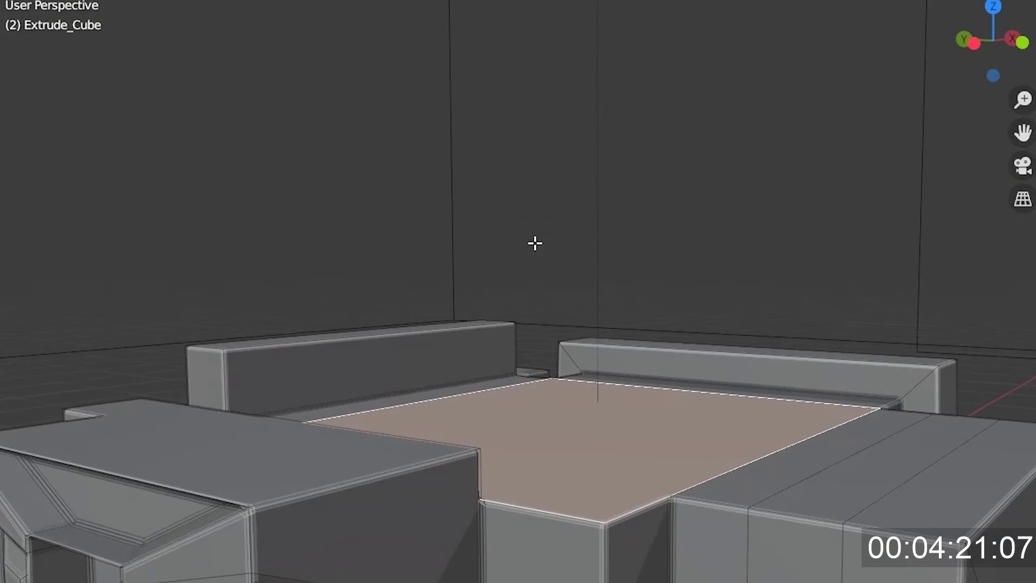
middle_click_drag(608, 326, 555, 309)
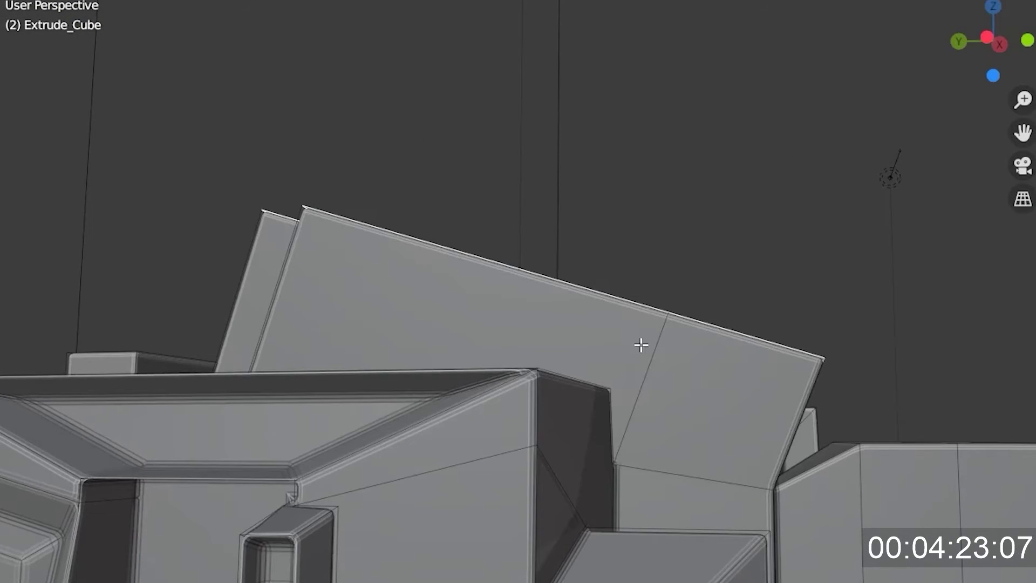
middle_click_drag(765, 454, 767, 504)
key("s")
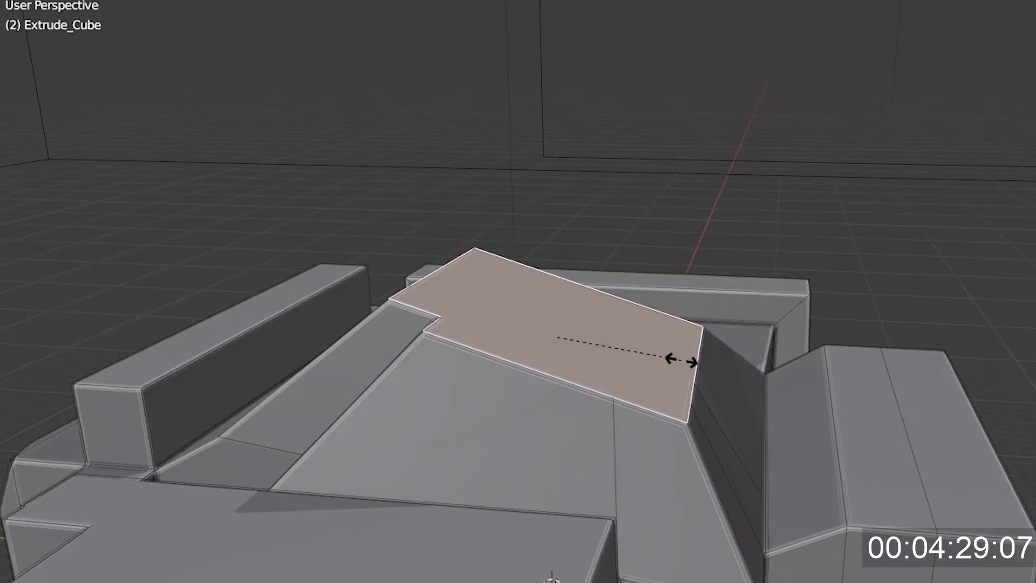
left_click(684, 358)
middle_click_drag(685, 358, 707, 334)
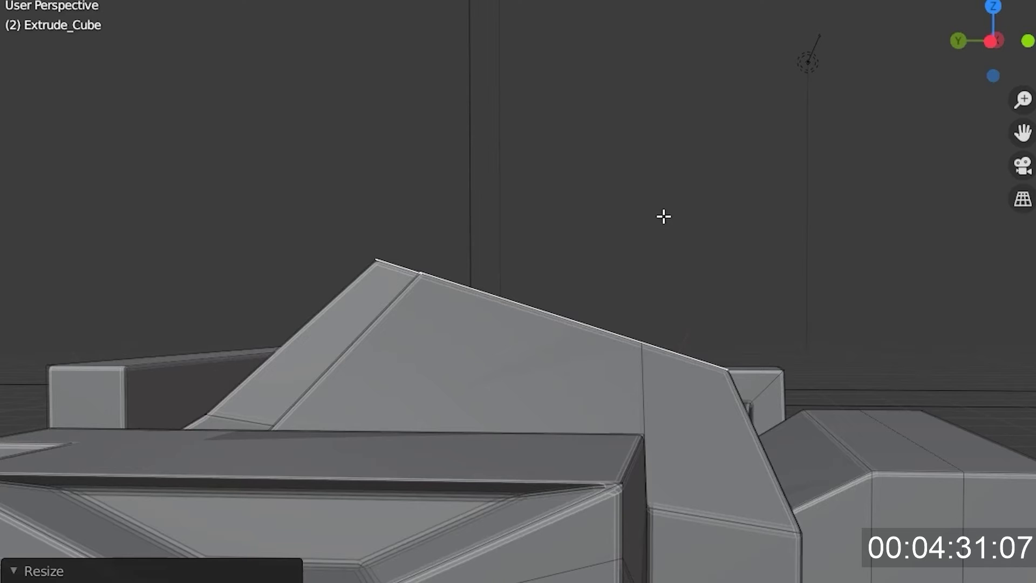
Step: Extrude two more segments upward from the tilted end face, scaling each new end face smaller
key("e")
key("s")
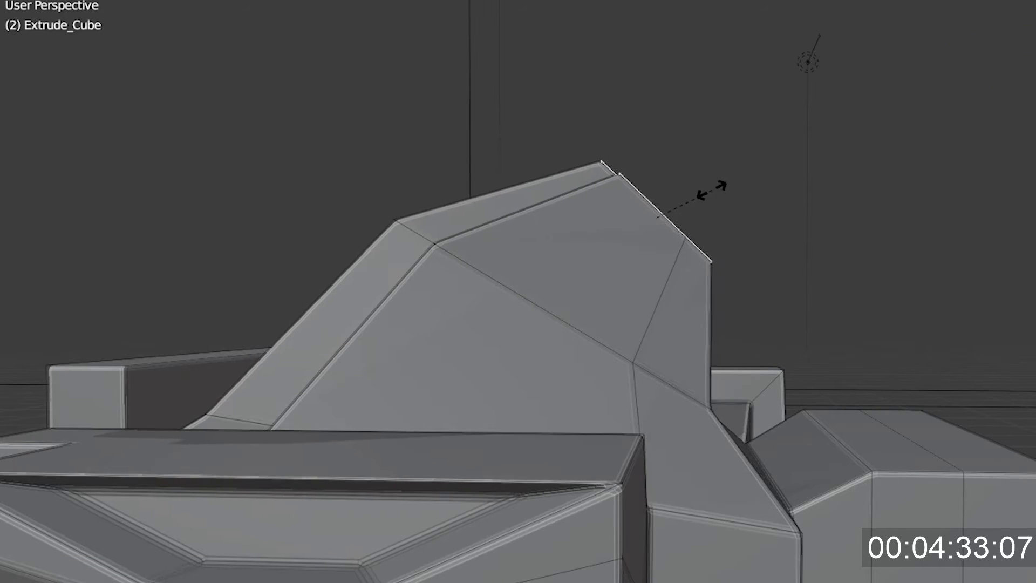
left_click(718, 193)
key("e")
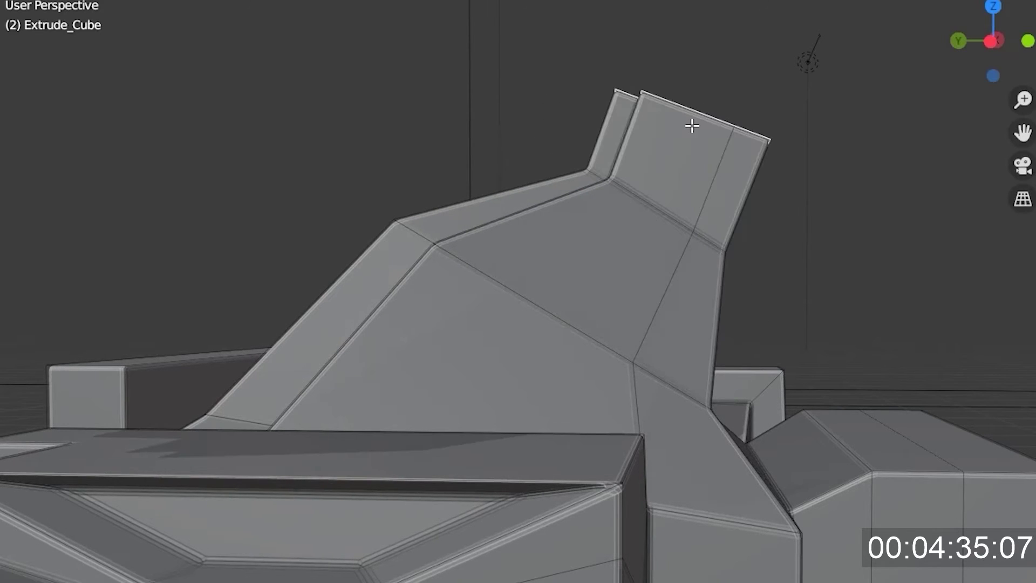
left_click(674, 95)
middle_click_drag(674, 94, 705, 289, "shift")
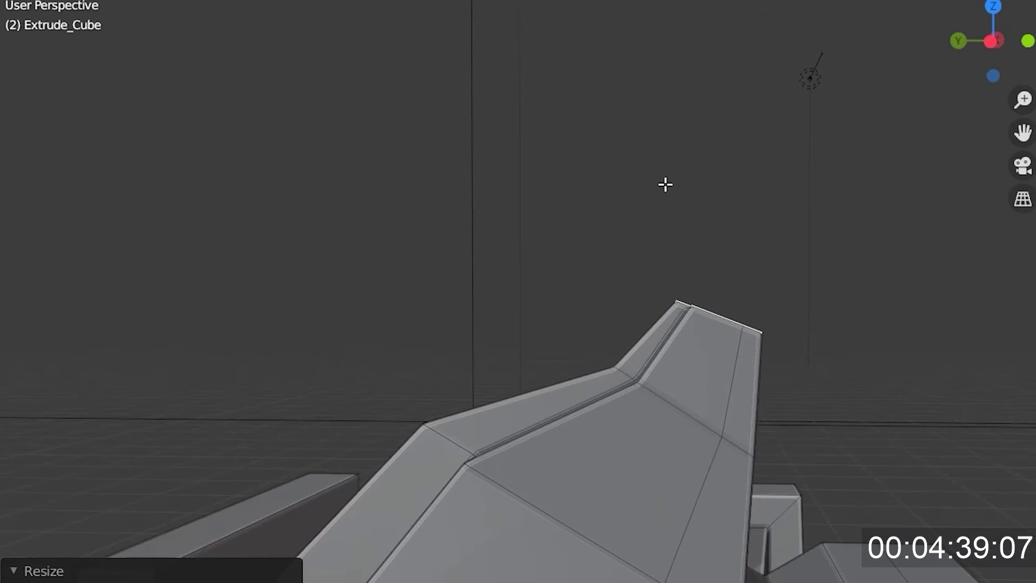
Step: Continue the tapering form with two further segments curving over to the side, scaling the last end down to a narrow tip
key("e")
key("s")
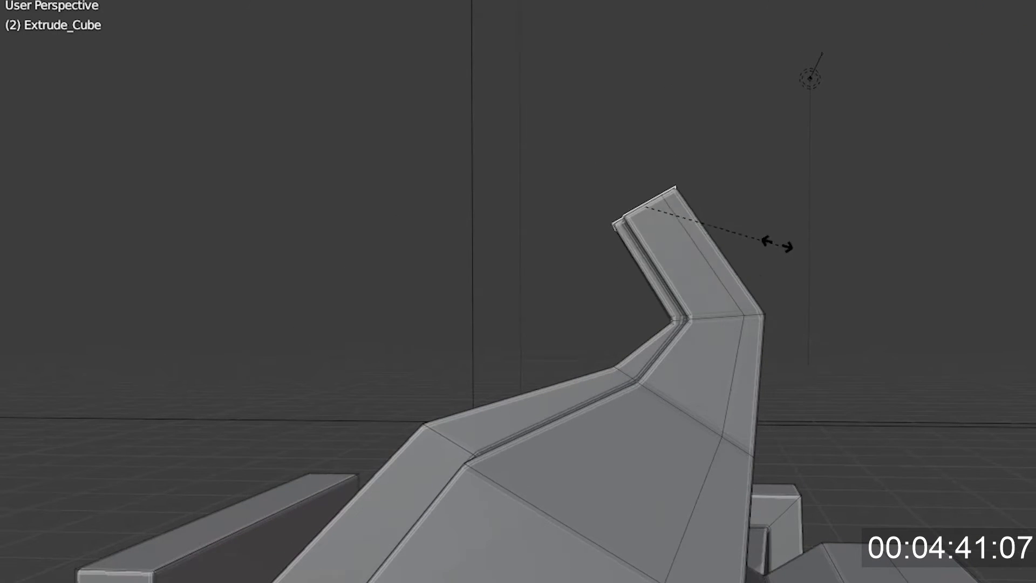
left_click(721, 238)
key("e")
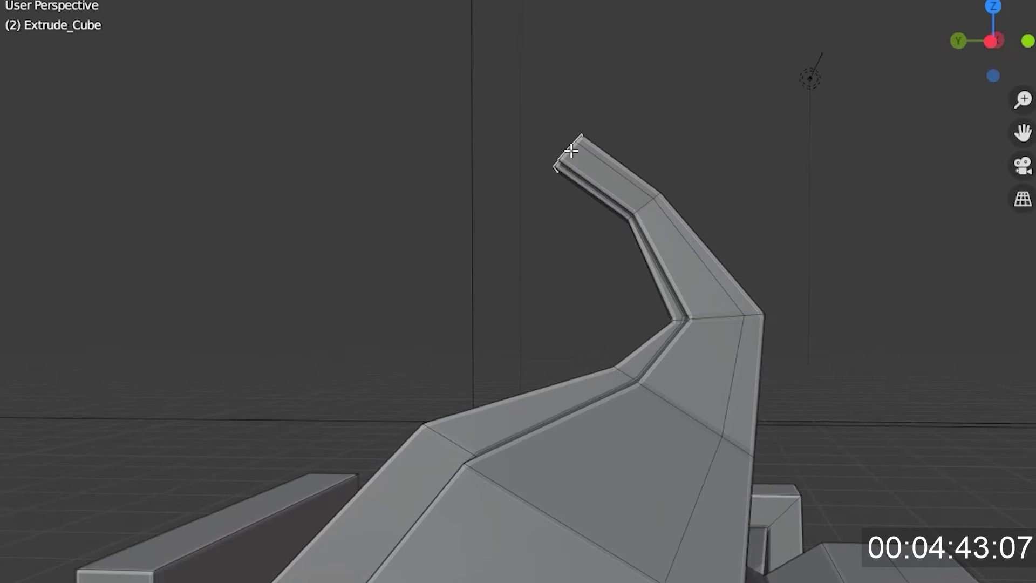
left_click(594, 163)
key("s")
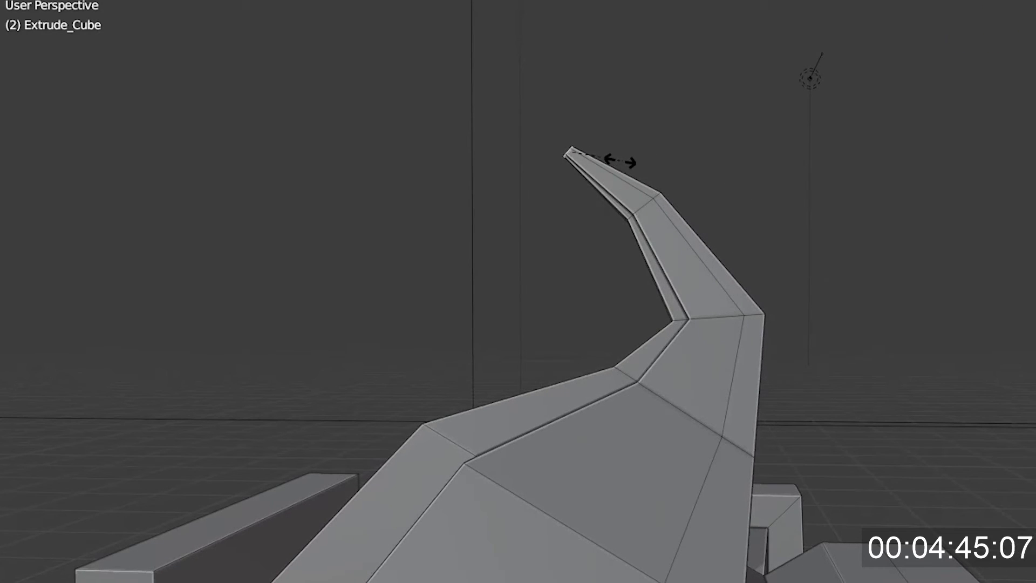
left_click(620, 160)
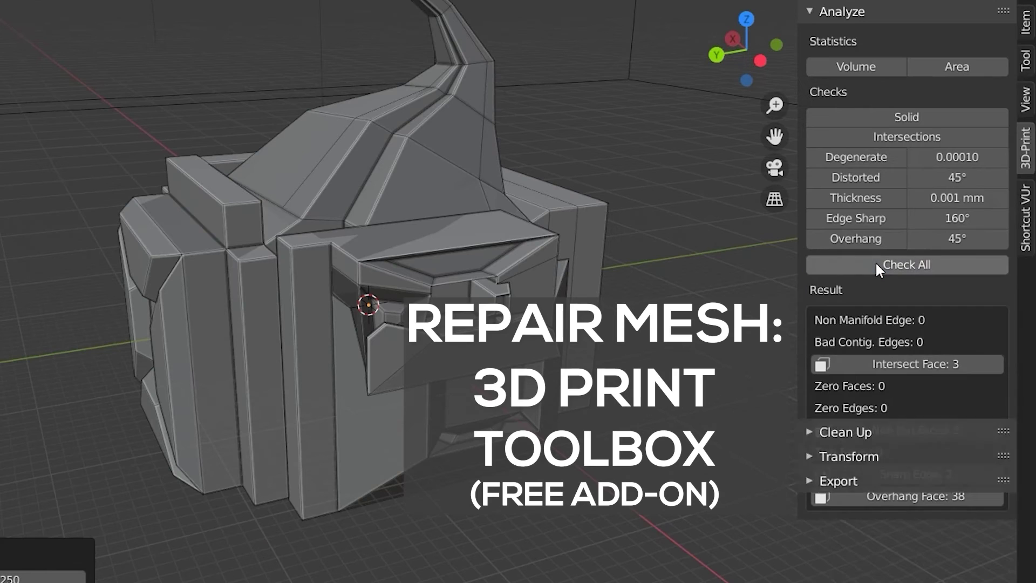
Step: Run all 3D-print checks on the mesh and select the intersecting faces to examine where they lie
left_click(876, 262)
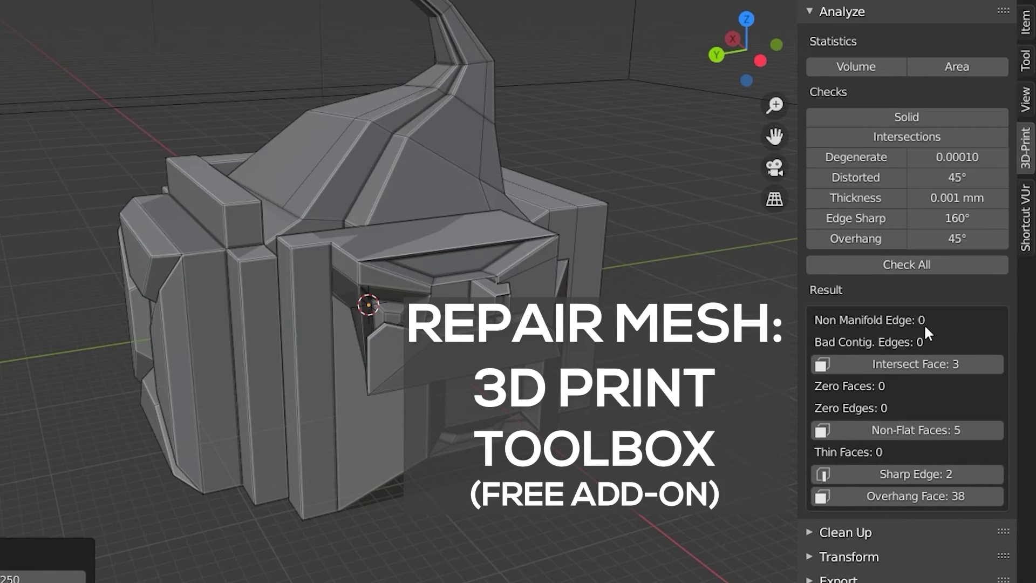
middle_click_drag(315, 338, 340, 349)
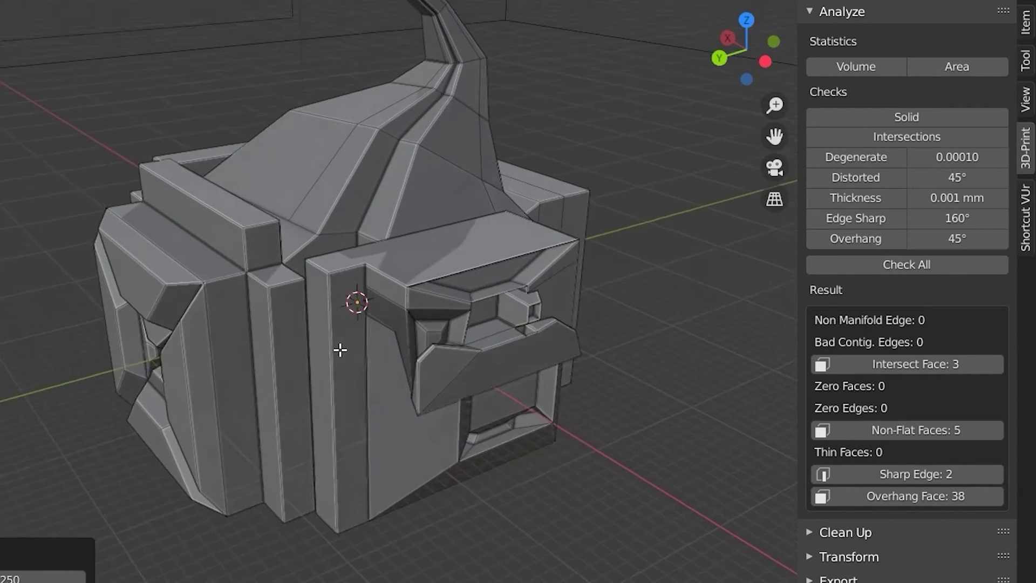
scroll(340, 349, "up", 4)
left_click(921, 364)
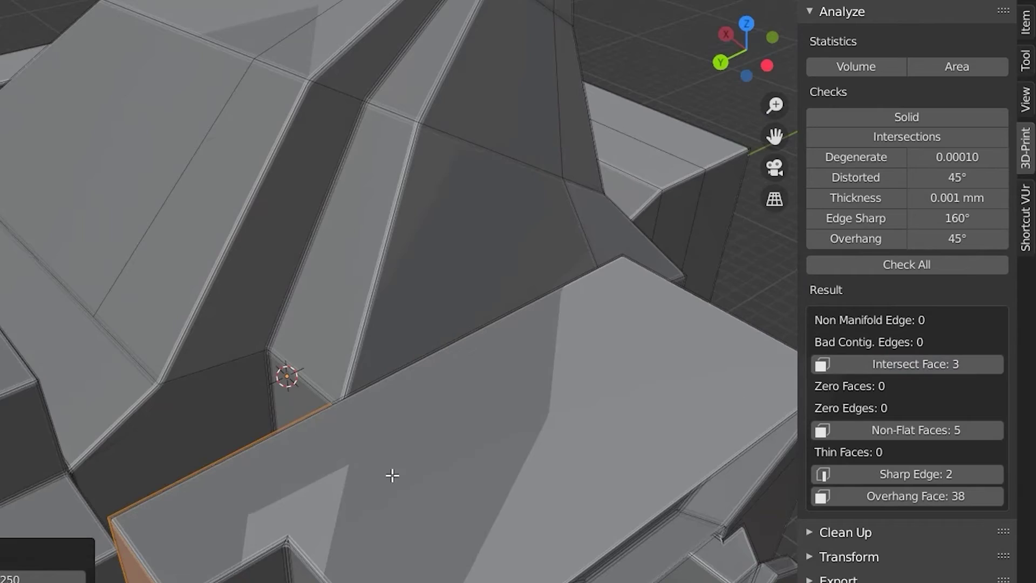
middle_click_drag(393, 475, 464, 456)
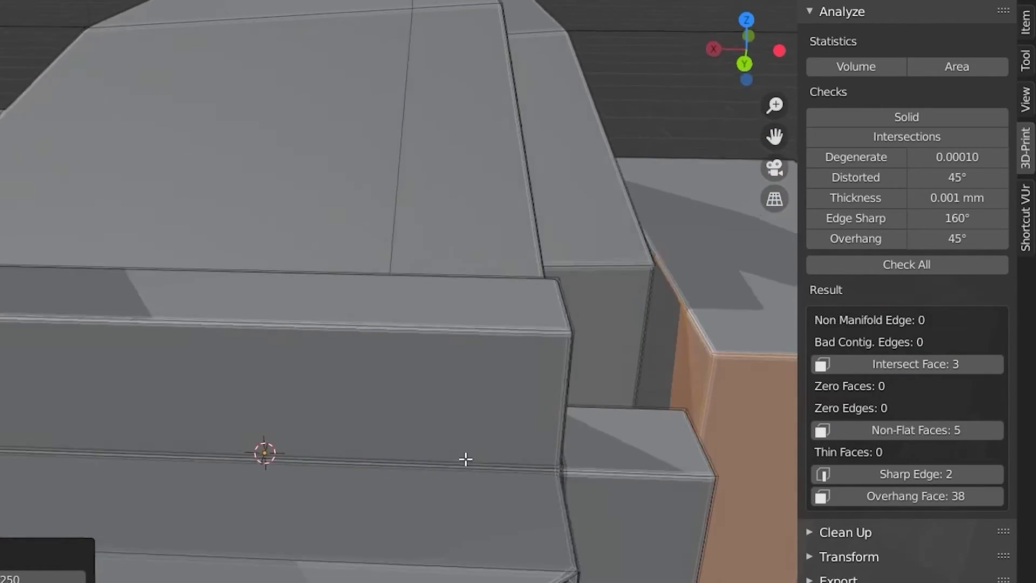
Step: Select the non-flat faces found by the check and examine them around the front overhang
left_click(932, 429)
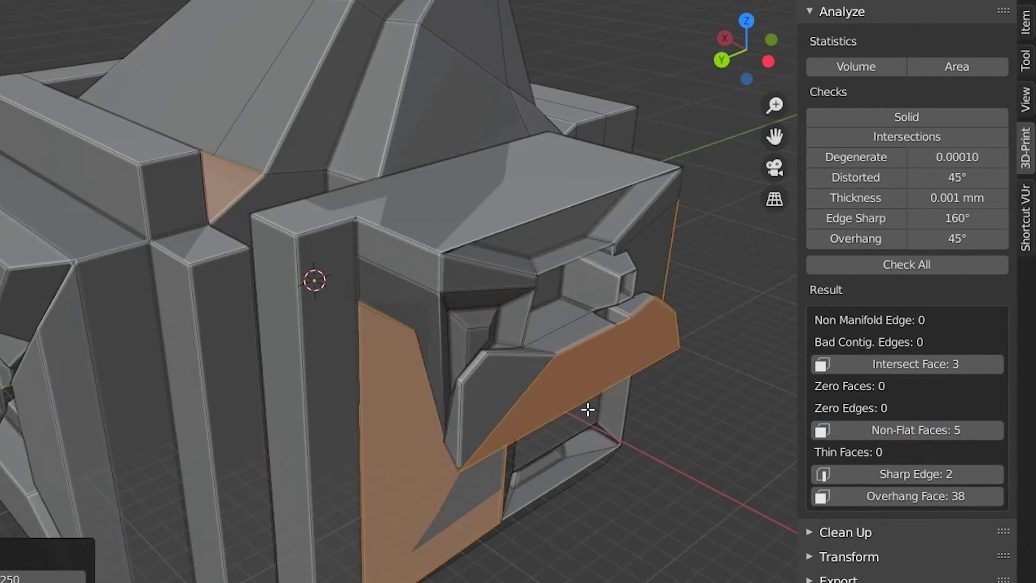
scroll(588, 410, "up", 1)
middle_click_drag(588, 410, 507, 312)
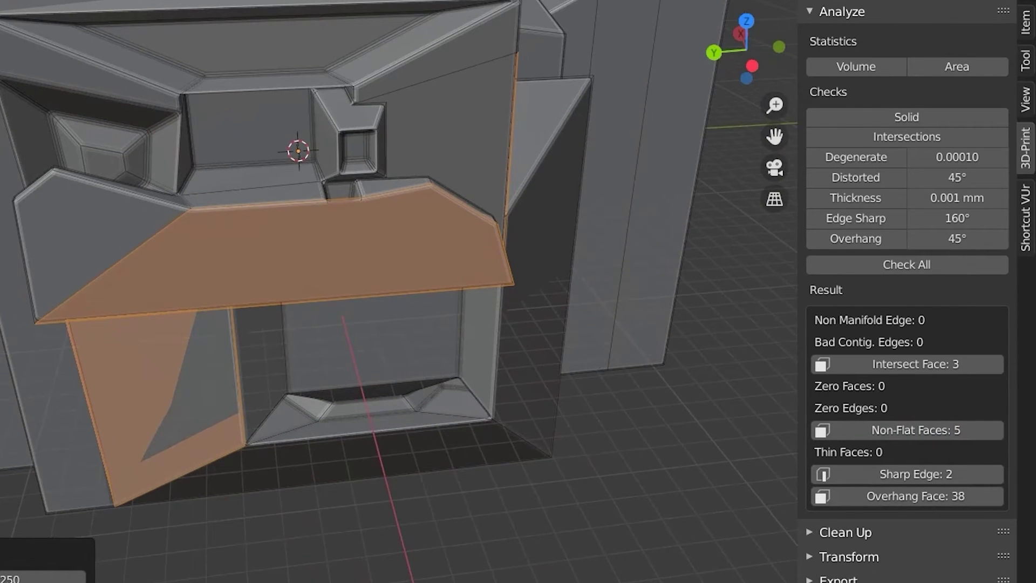
Step: Clean up the distorted faces with the 45° limit and rerun all the 3D-print checks
left_click(809, 532)
left_click(840, 560)
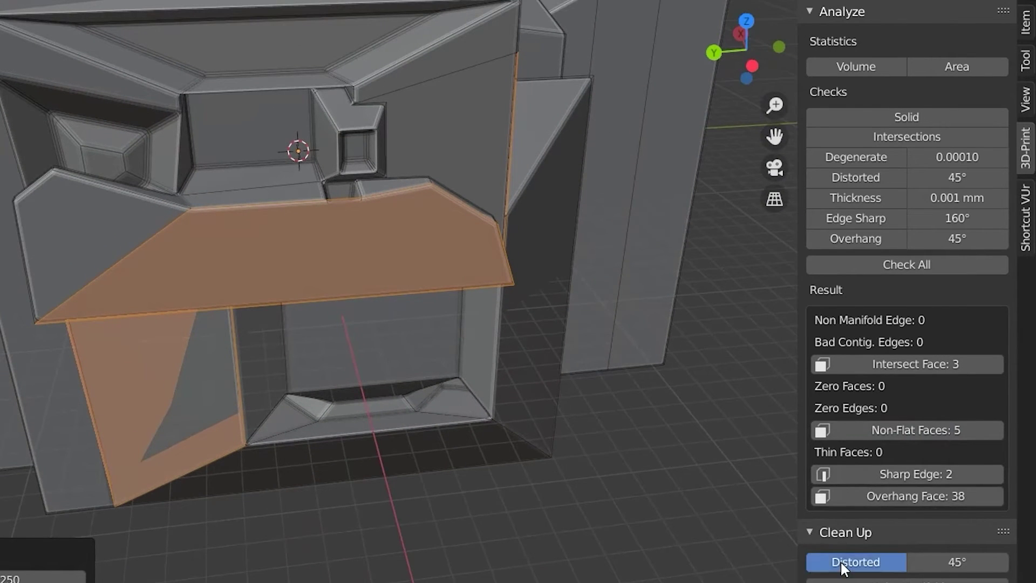
left_click(911, 266)
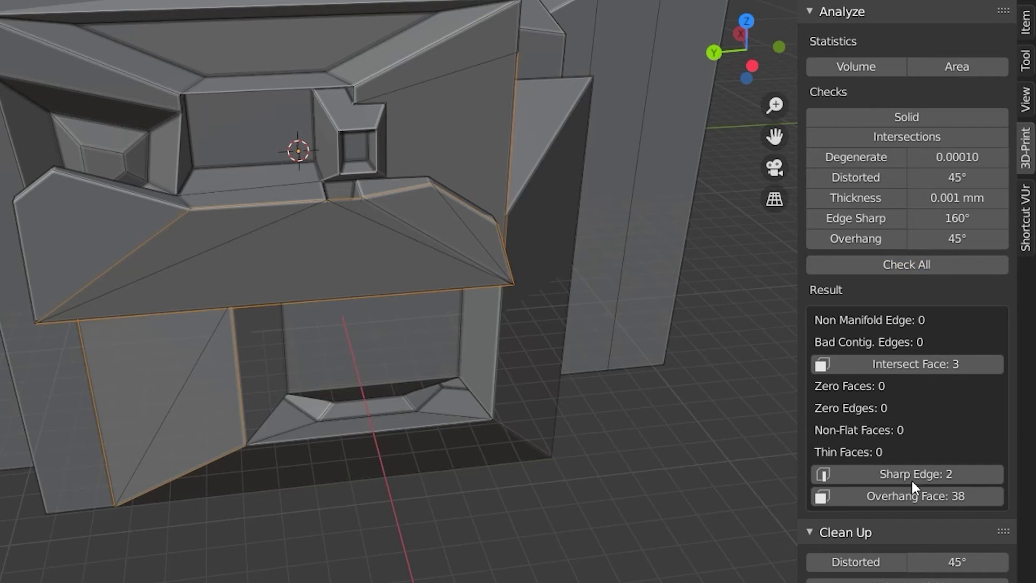
Step: Locate the reported sharp edges and scale down the back face of the front recess to open its wall angles
left_click(898, 470)
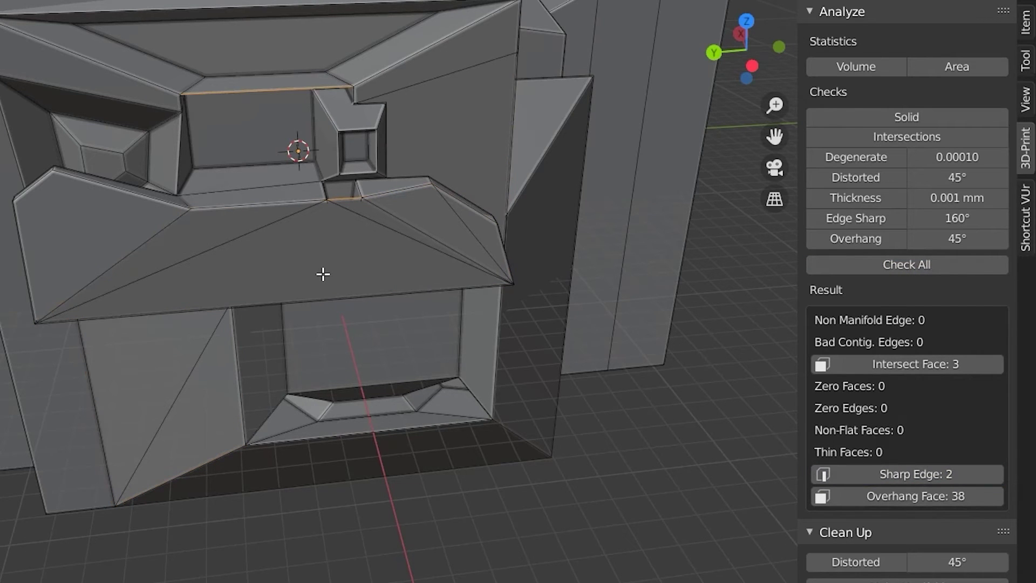
scroll(328, 258, "up", 6)
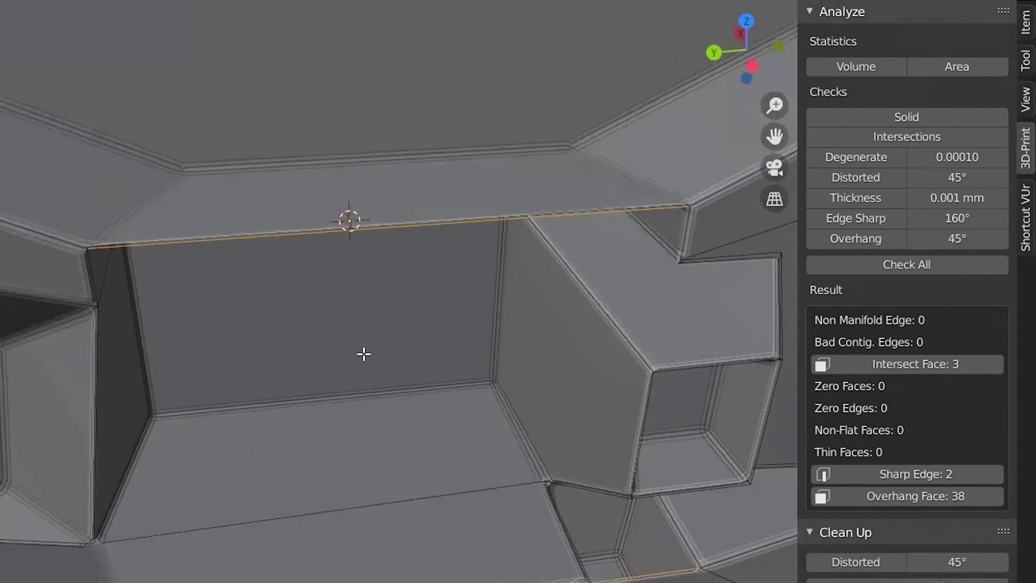
middle_click_drag(364, 354, 318, 335)
key("3")
left_click(431, 232)
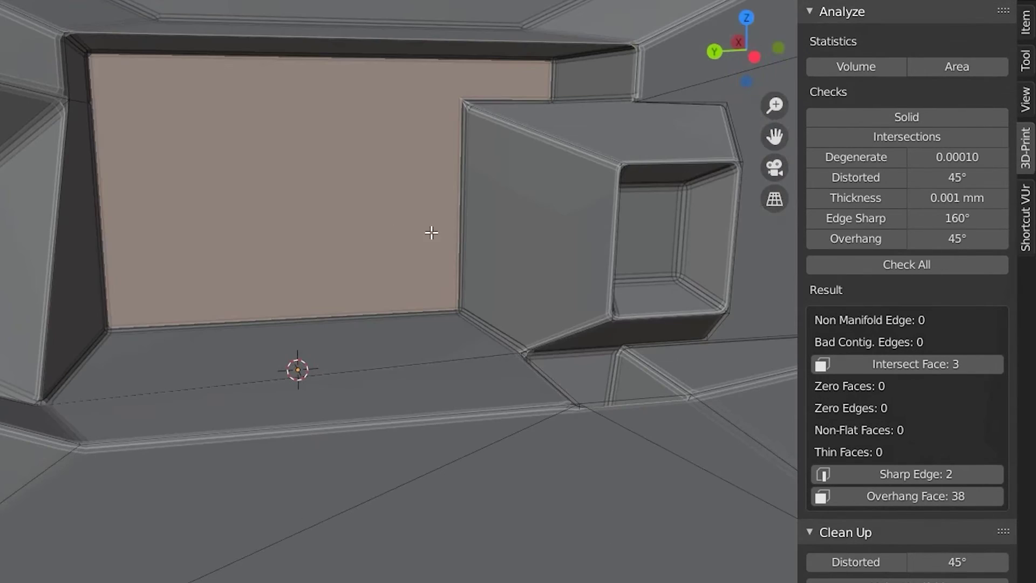
key("s")
left_click(378, 221)
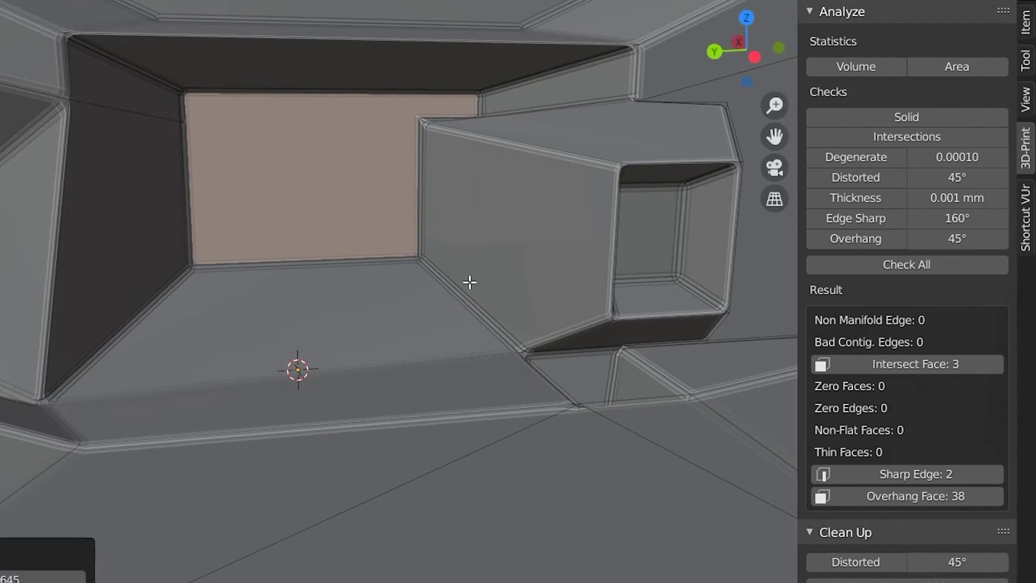
Step: Scale down the small inner face of the notch beneath the recess's side block and rerun all the checks
middle_click_drag(485, 305, 536, 475)
key("s")
left_click(465, 447)
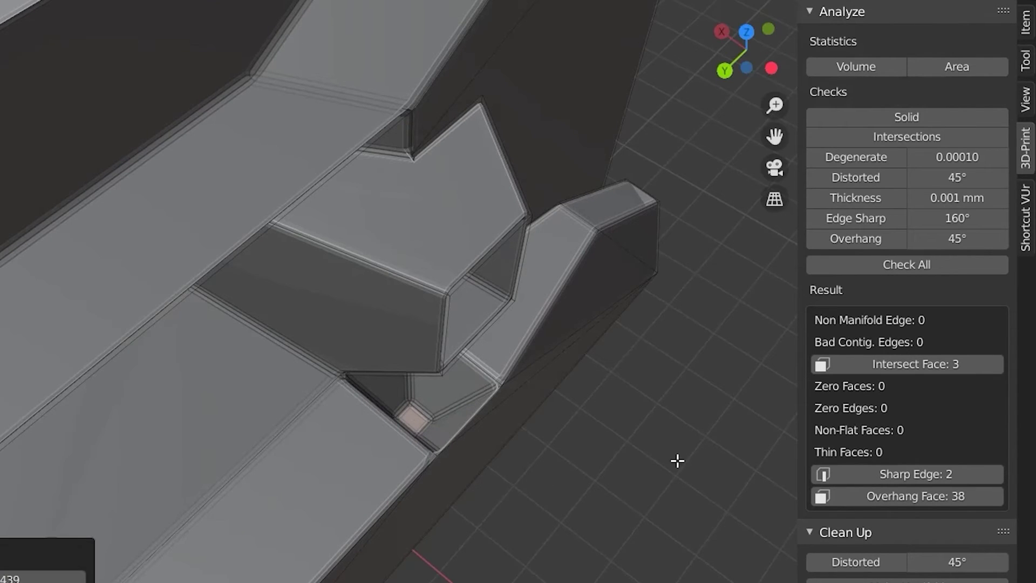
left_click(907, 264)
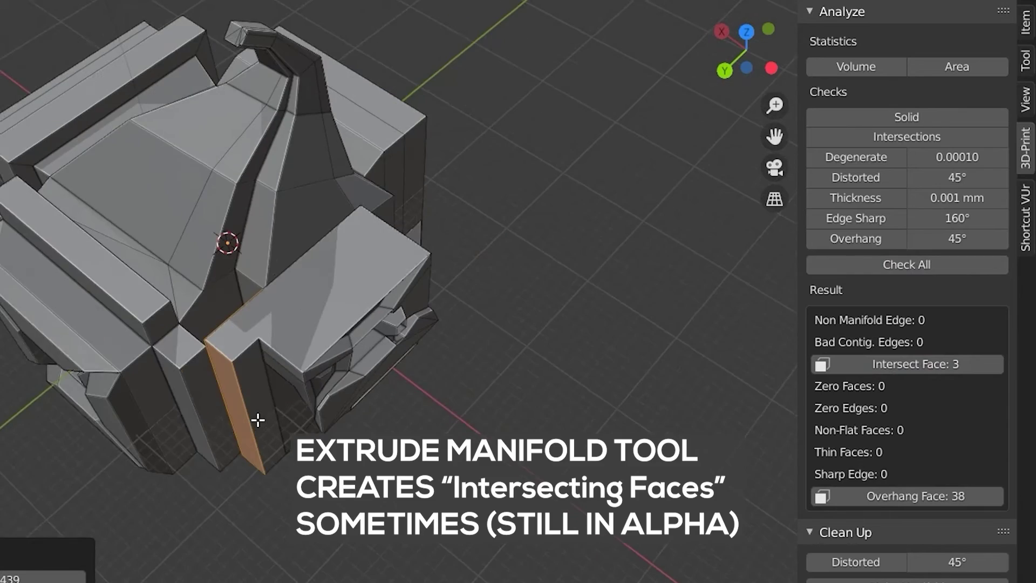
Step: Select the reported overhang faces and move the lower front edge of the protruding lip along the Z axis
middle_click_drag(254, 417, 284, 400)
scroll(302, 404, "up", 5)
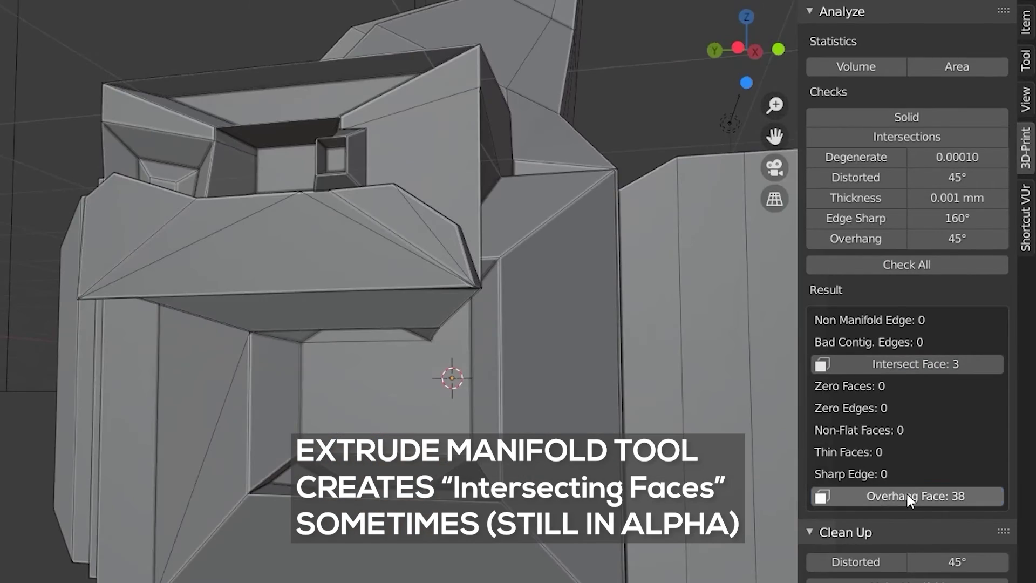
left_click(909, 497)
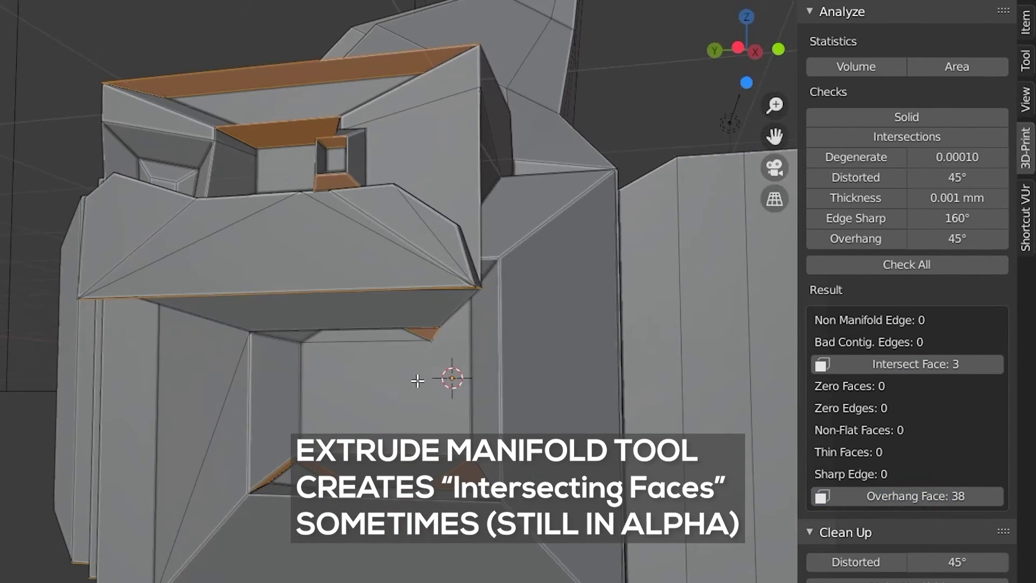
middle_click_drag(417, 381, 317, 294)
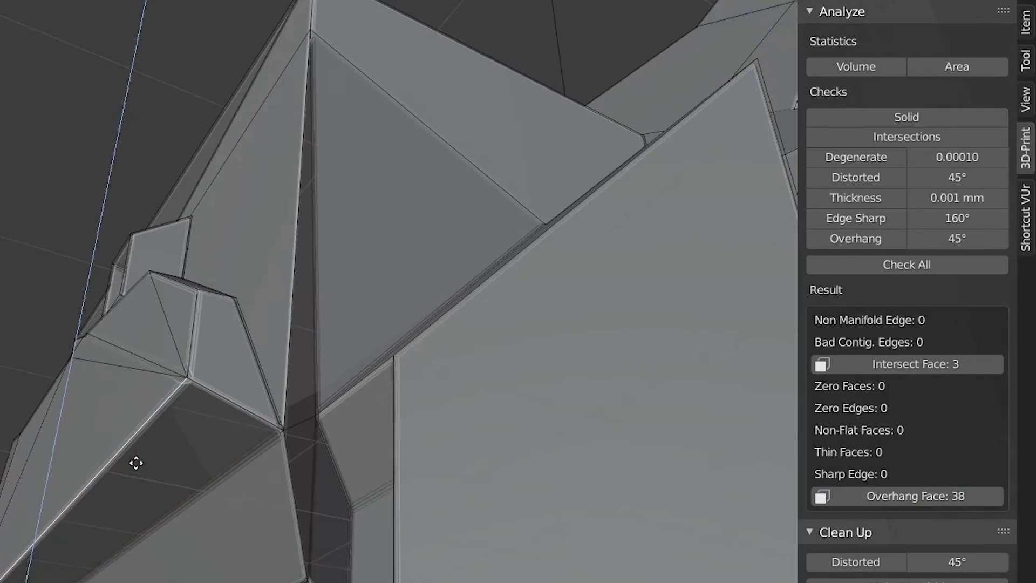
middle_click_drag(137, 453, 219, 324)
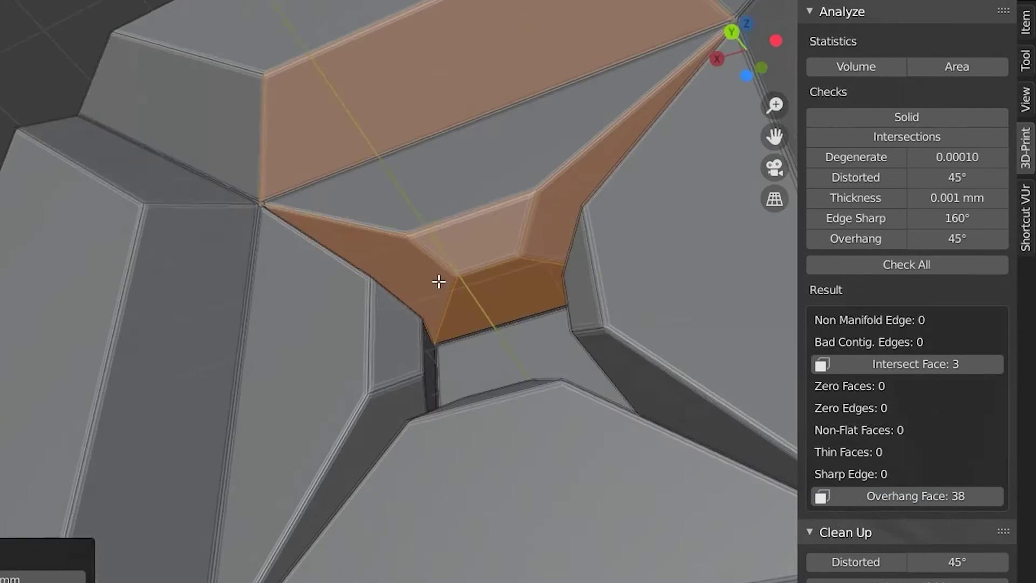
Step: Try to move the upper inner edge of the side recess along the Z axis to change its overhang
middle_click_drag(437, 280, 390, 381)
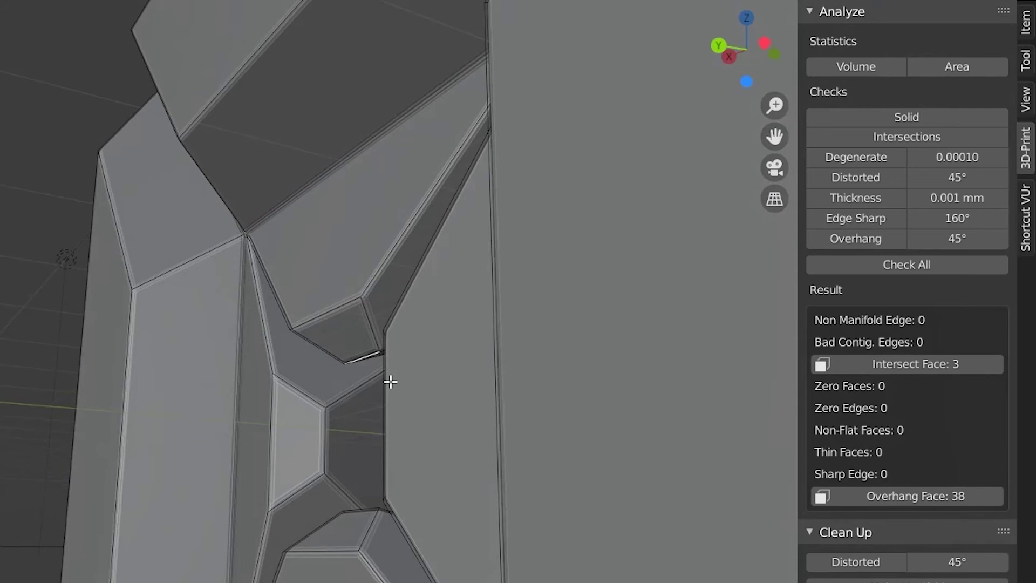
left_click_drag(390, 382, 390, 343)
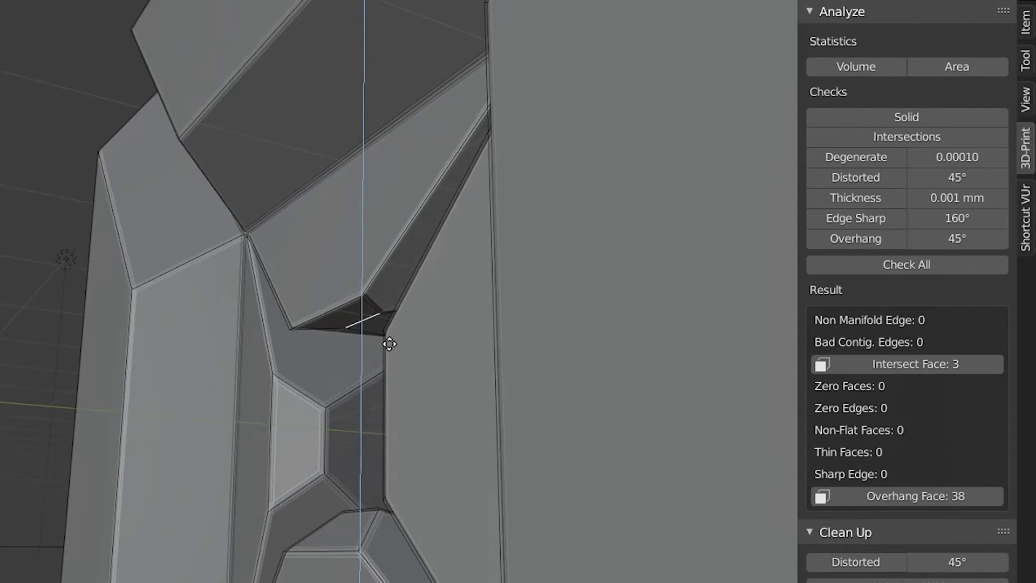
right_click(391, 334)
middle_click_drag(391, 334, 442, 298)
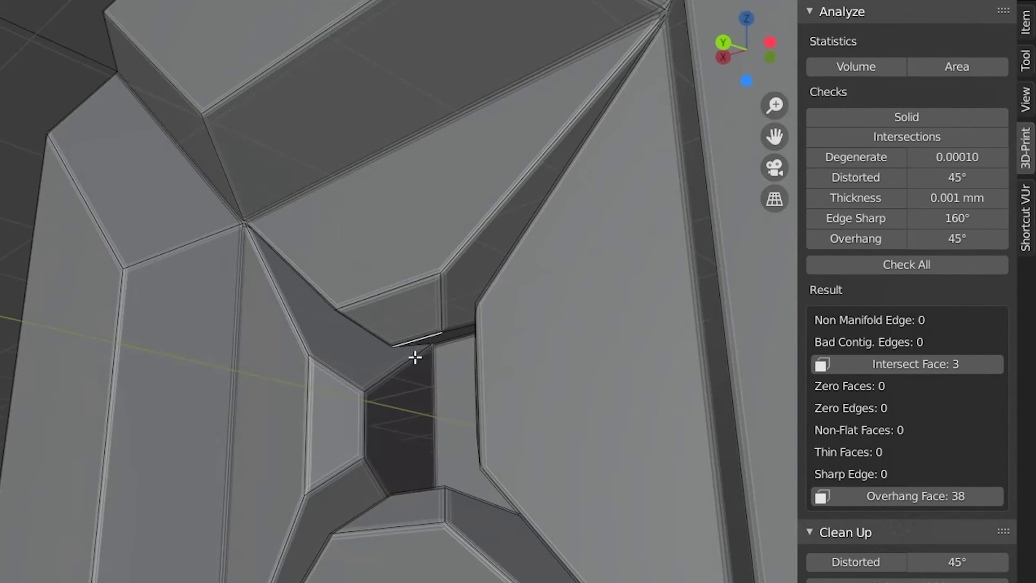
scroll(426, 475, "down", 4)
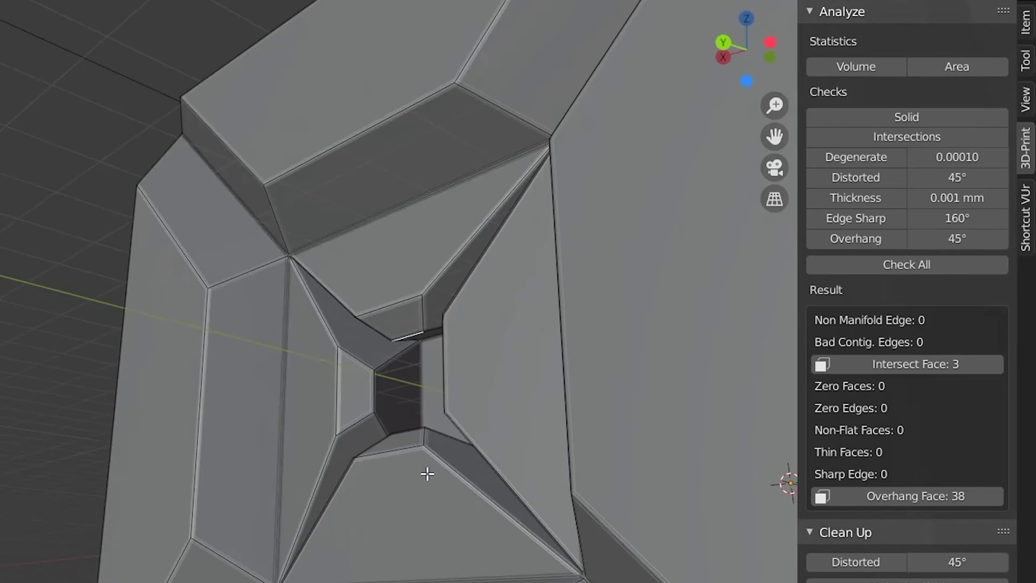
Step: Inspect the mesh from several sides and export it as an STL file to the STLs folder
middle_click_drag(426, 474, 532, 560)
scroll(556, 490, "down", 1)
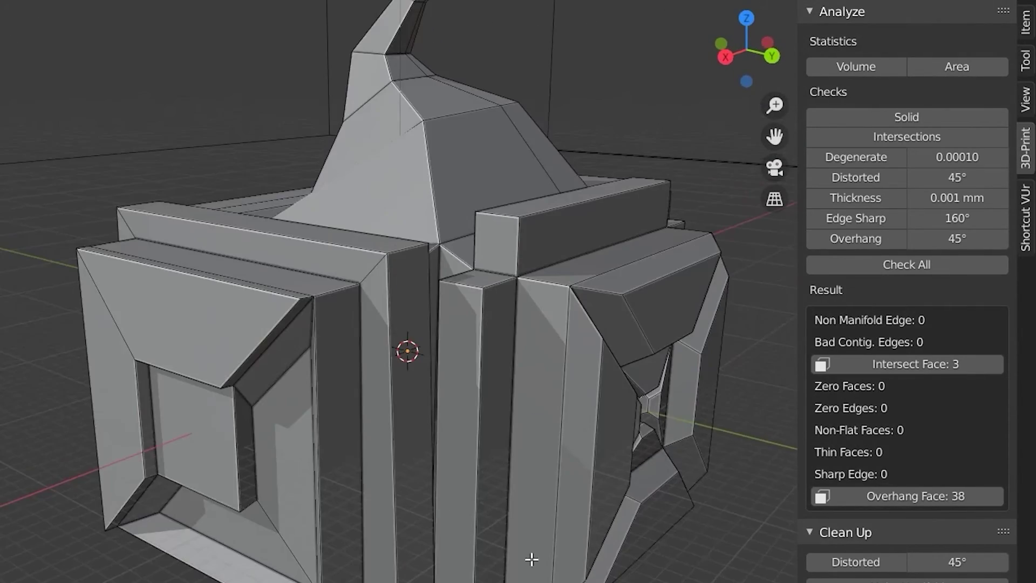
middle_click_drag(351, 462, 454, 543)
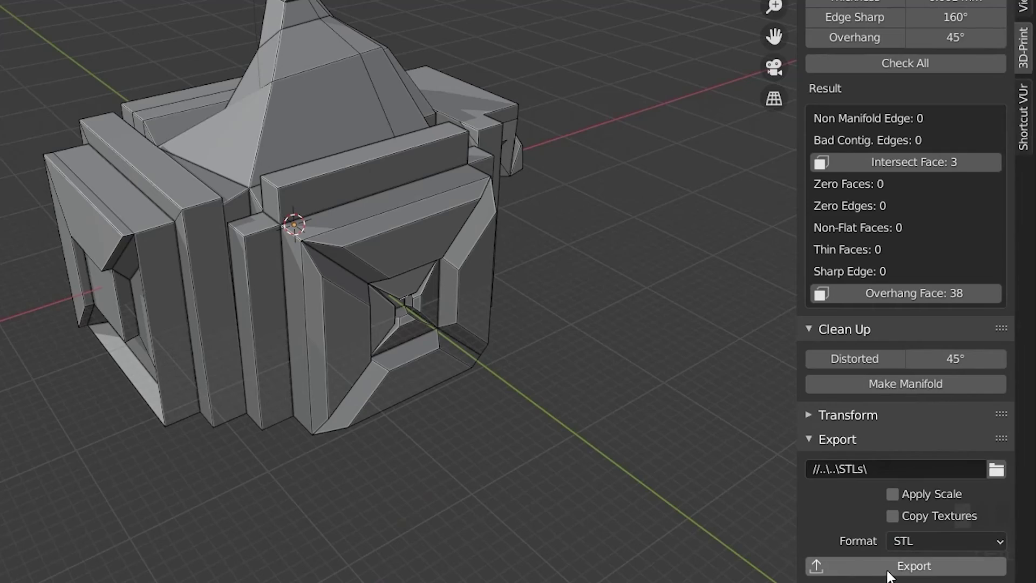
left_click(882, 567)
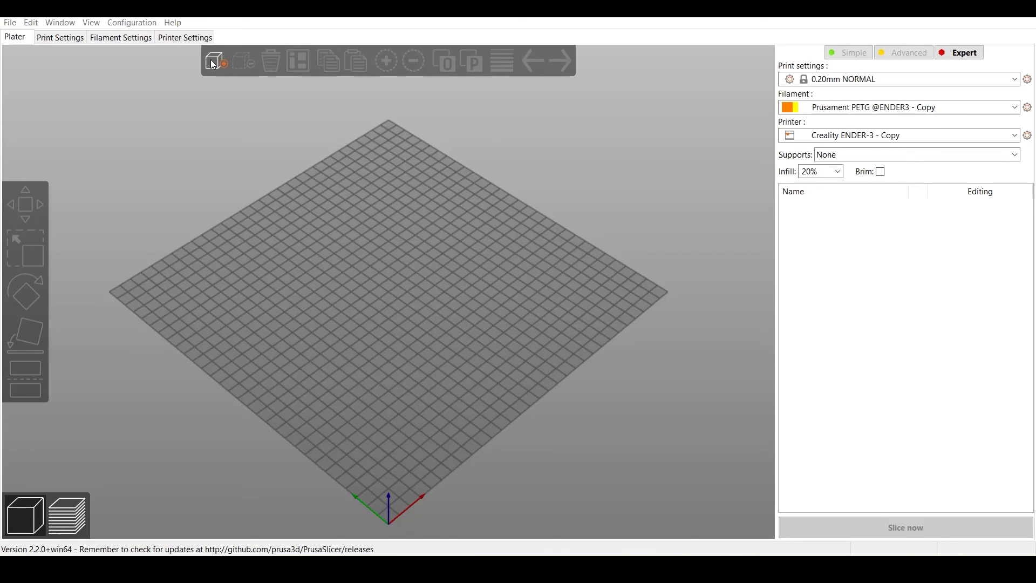
Step: Switch to PrusaSlicer and import the 3DPrint_Extrude-Extrude_Cube STL file onto the print bed
left_click(213, 63)
left_click(486, 185)
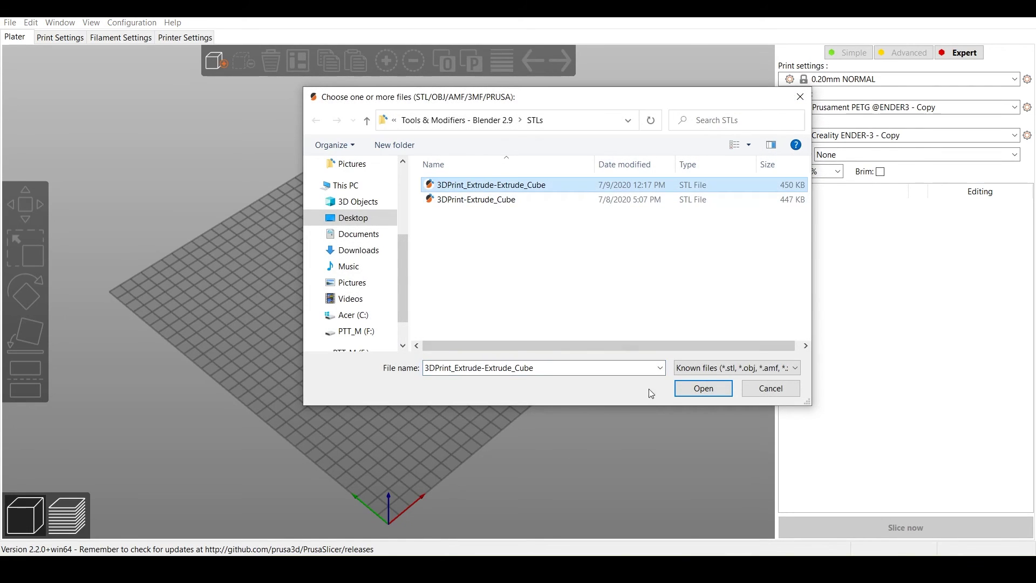
left_click(704, 388)
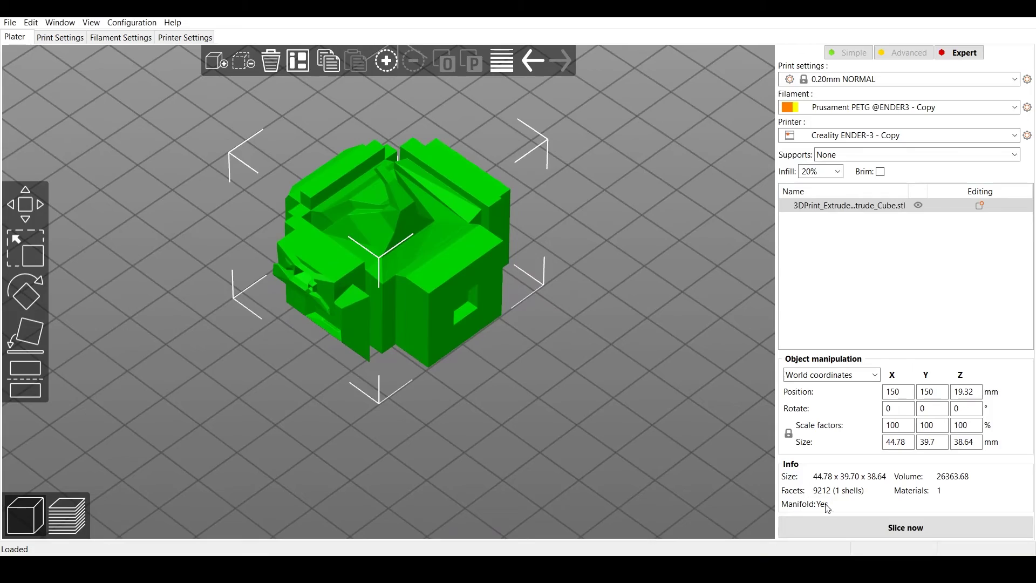
Step: Slice the imported cube with the current print settings, inspect the layer preview and start exporting the G-code
left_click_drag(443, 447, 625, 438)
scroll(514, 355, "up", 4)
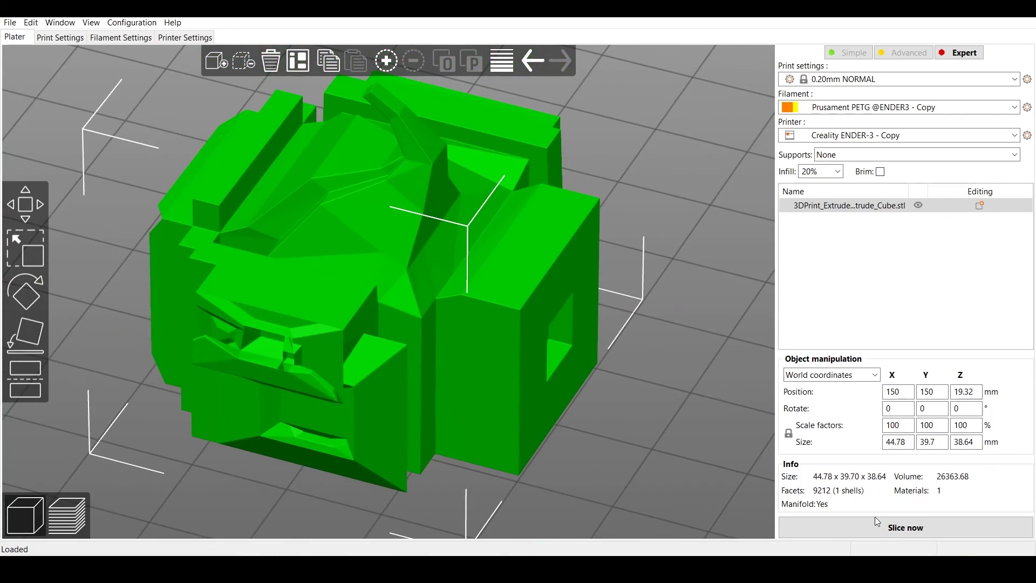
left_click(875, 530)
left_click_drag(598, 306, 674, 432)
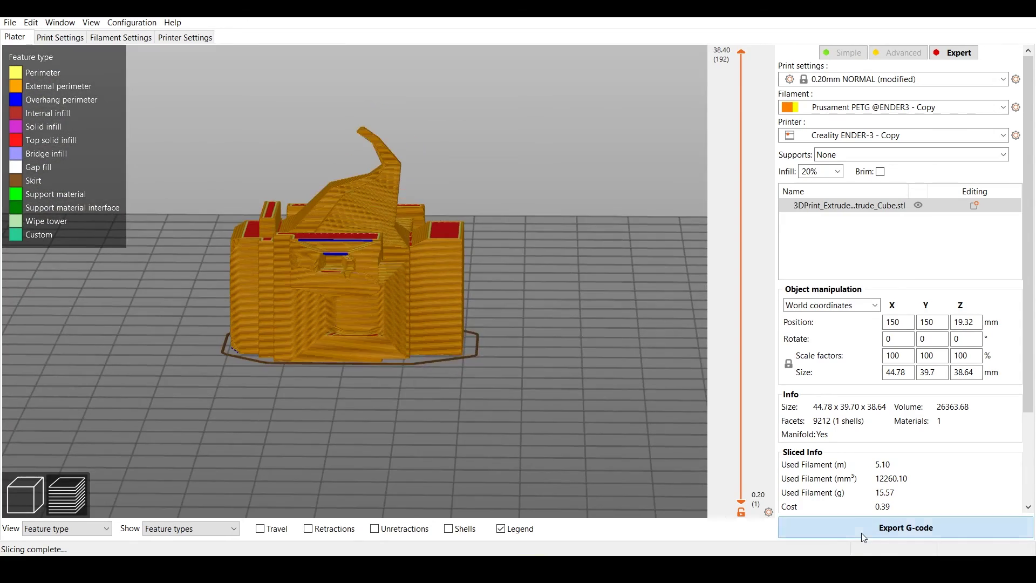
left_click(861, 533)
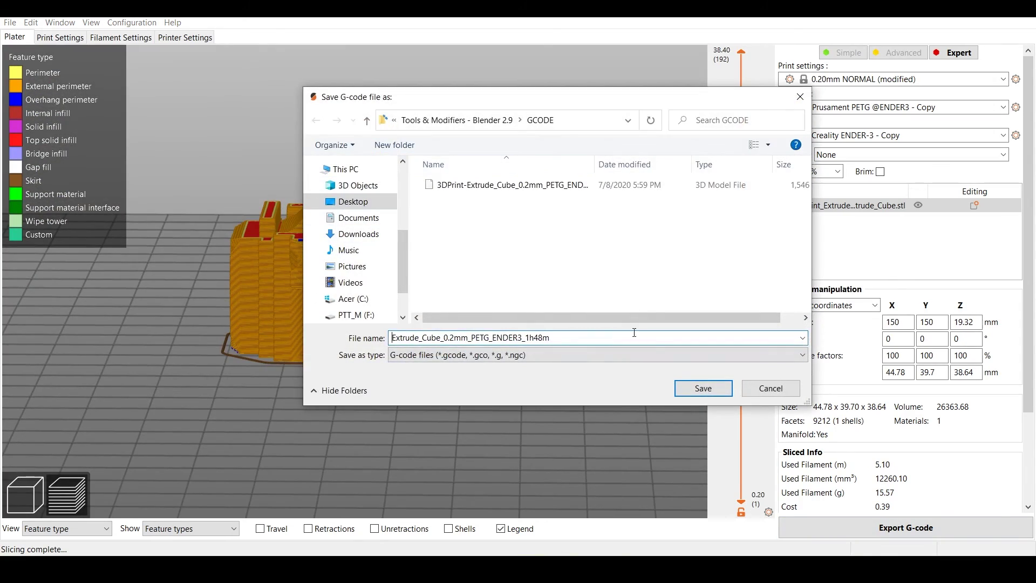